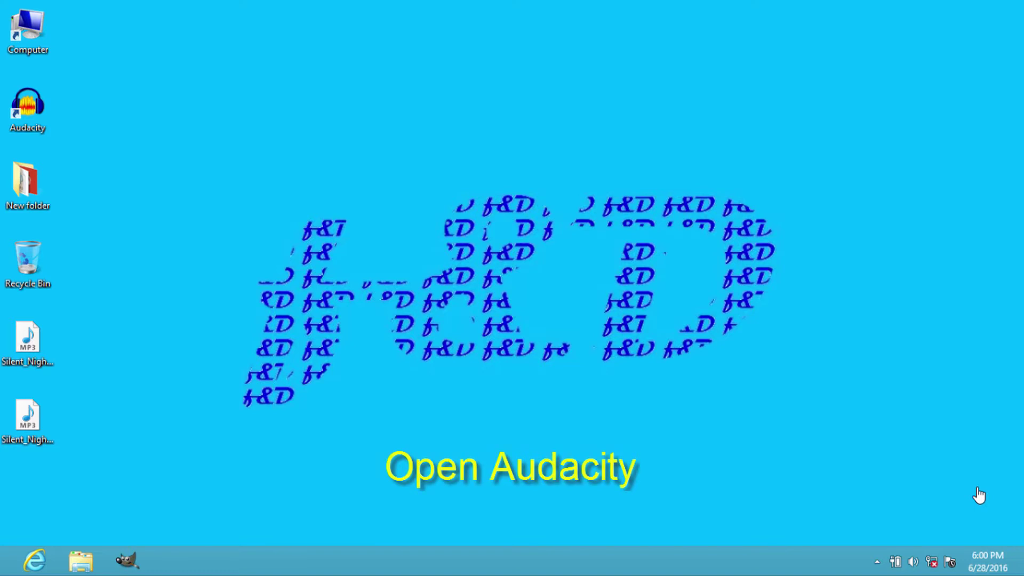
- Open Audacity, dismiss its welcome window and shrink the main window so the desktop files are reachable
double_click(20, 107)
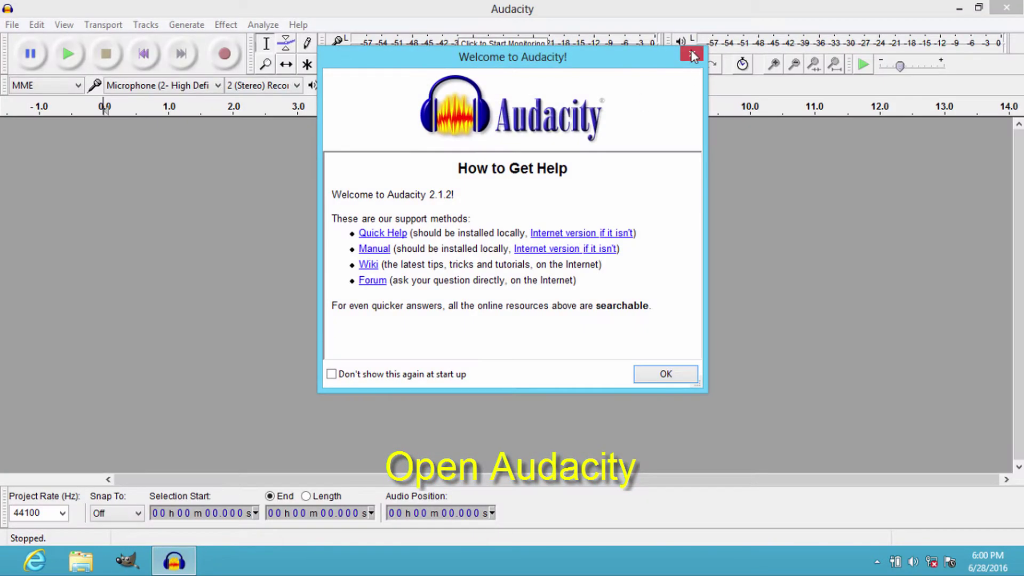
click(692, 55)
drag(239, 15, 409, 25)
- Import Silent_Night_Vocals.mp3 and the instrumental MP3 from the desktop as separate tracks, and maximize the Audacity window
drag(28, 341, 479, 272)
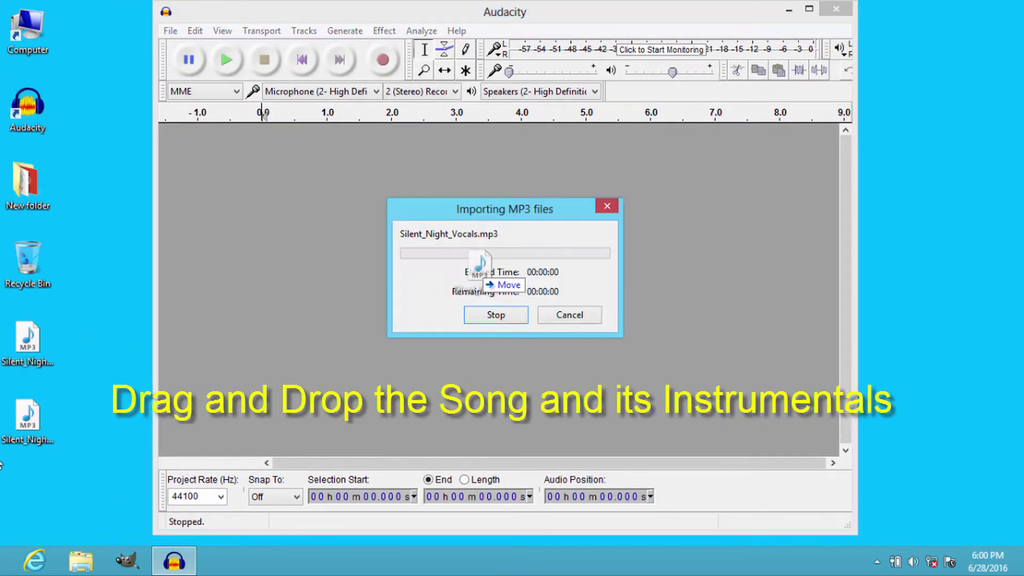
drag(21, 414, 294, 418)
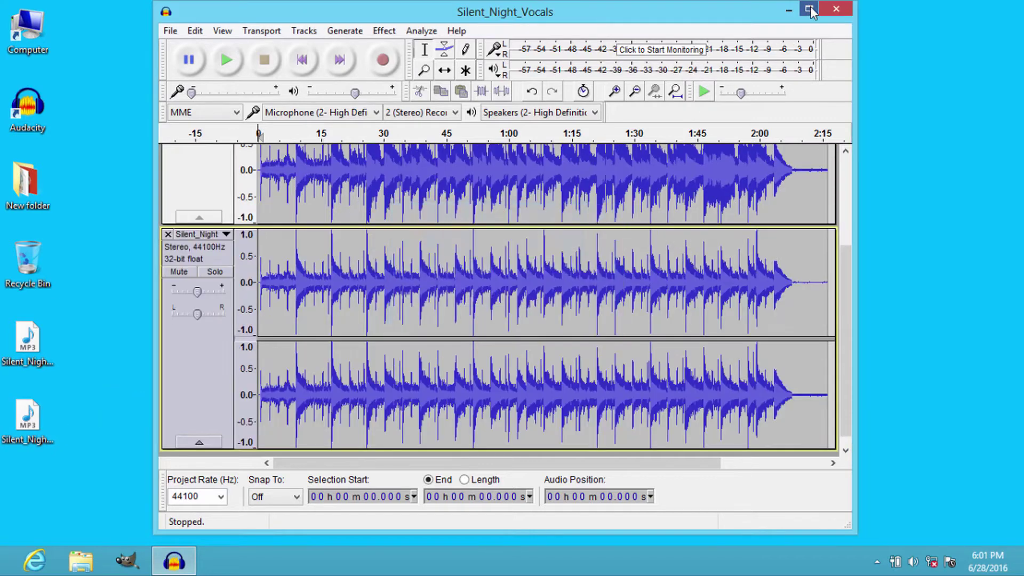
click(811, 8)
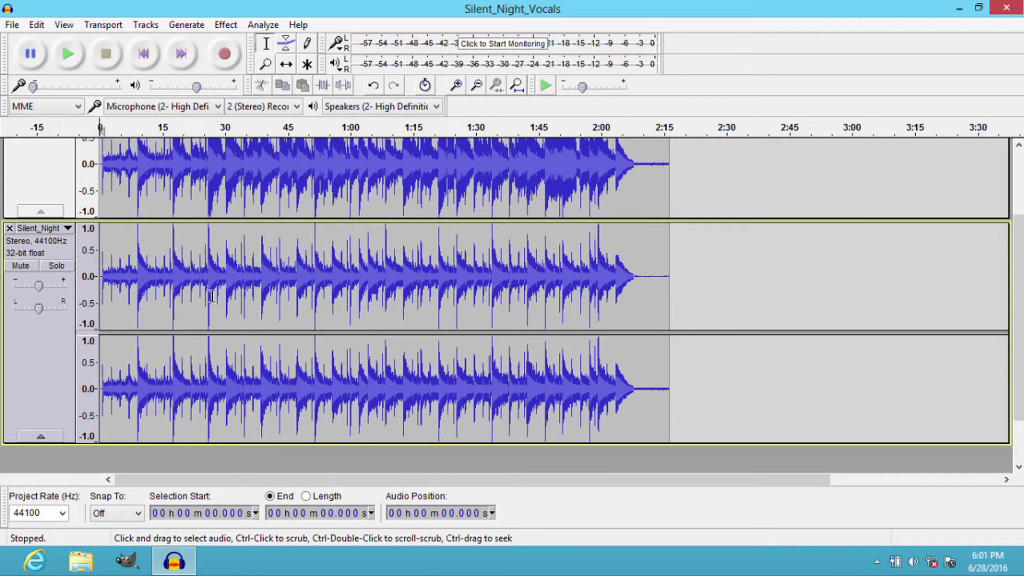
- Listen to both tracks together from the beginning, and restart playback from about 10.6 seconds
scroll(90, 317, up, 5)
click(69, 56)
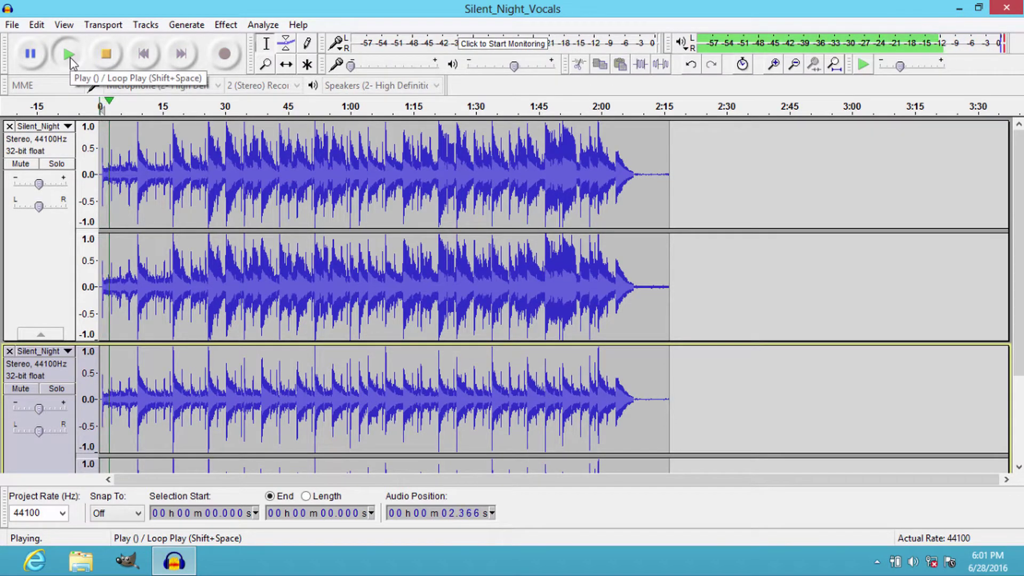
click(111, 55)
click(144, 130)
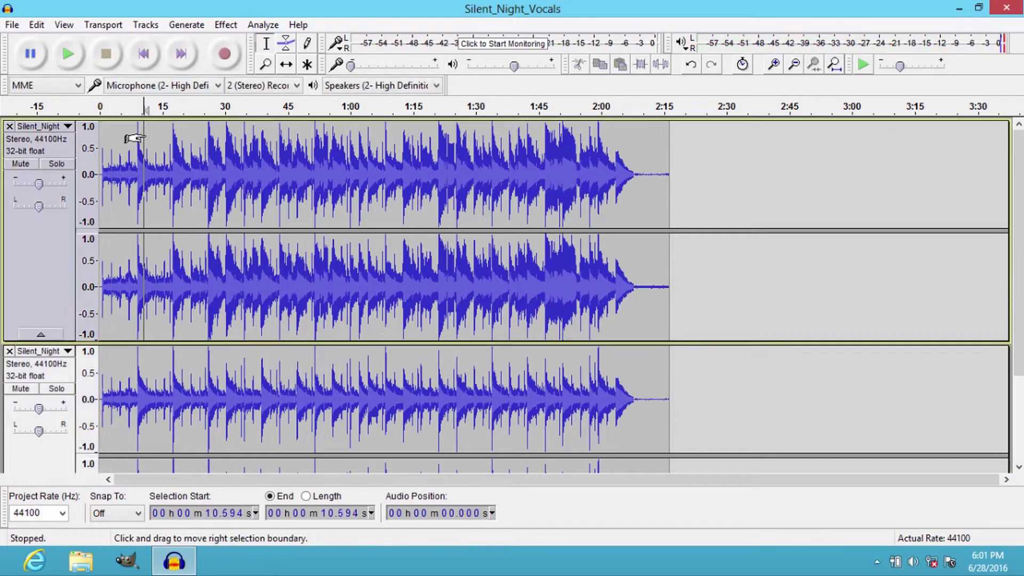
click(73, 59)
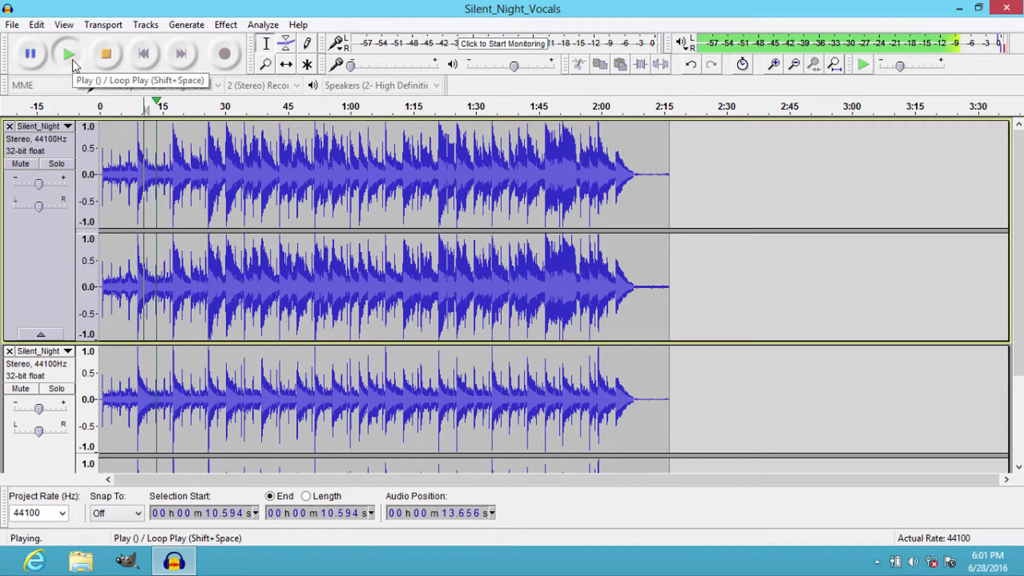
- Compare the two tracks during playback by muting the instrumental and the vocal song in turn, unmute both and stop playback
click(22, 390)
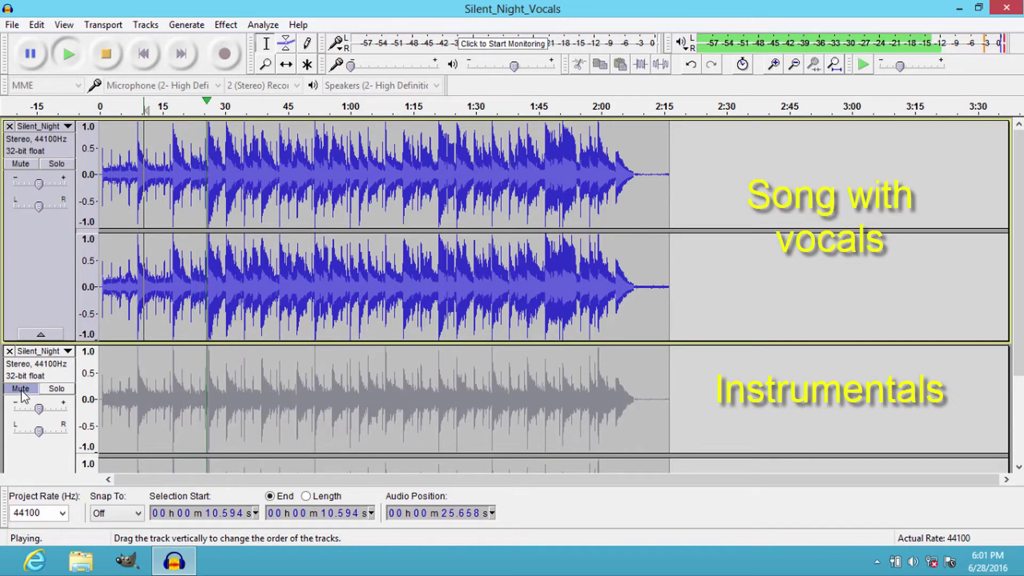
click(21, 390)
click(19, 164)
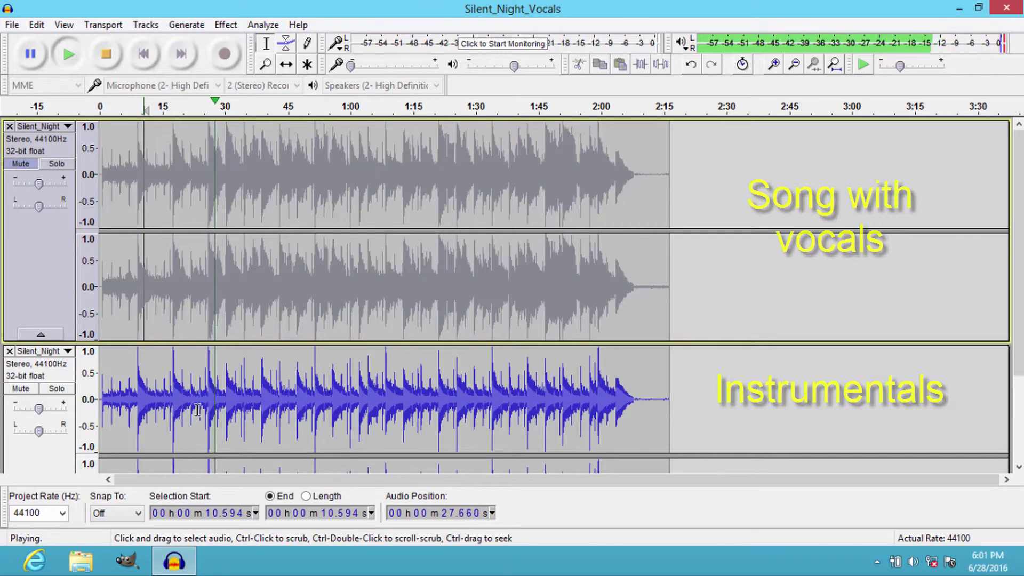
click(20, 164)
key(space)
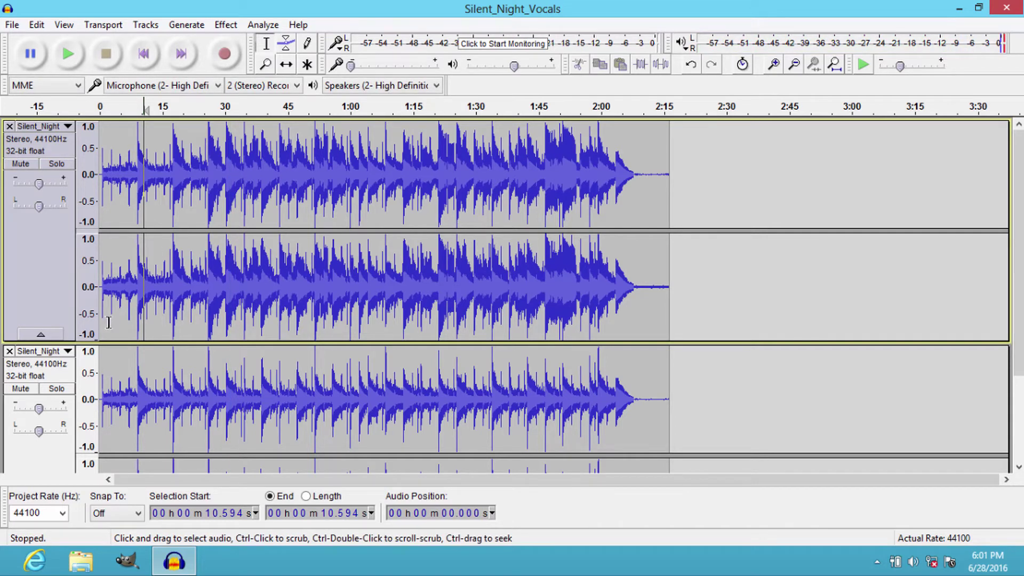
- Select the whole instrumental track and apply the Invert effect to it
scroll(108, 323, down, 3)
click(57, 366)
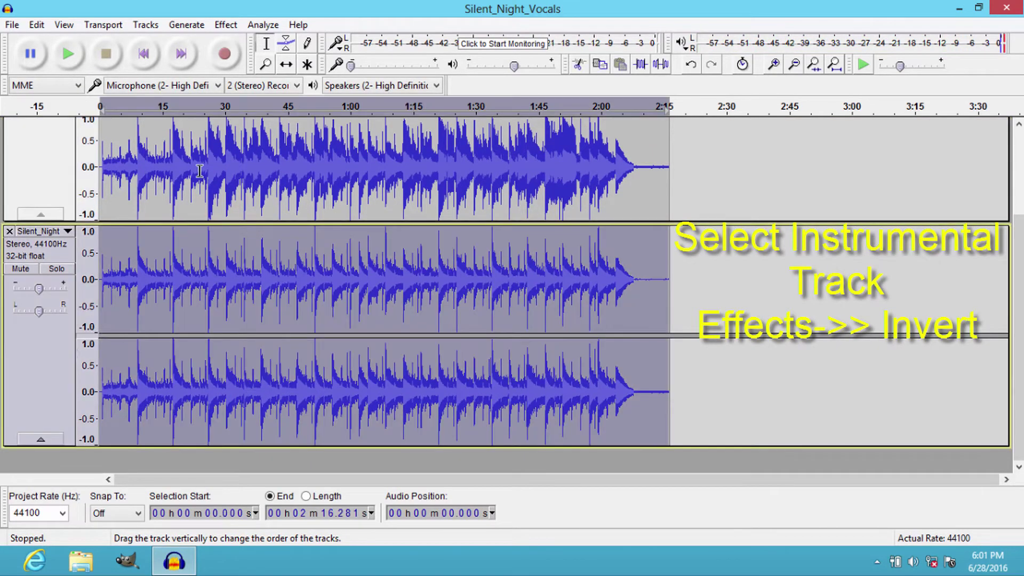
click(226, 25)
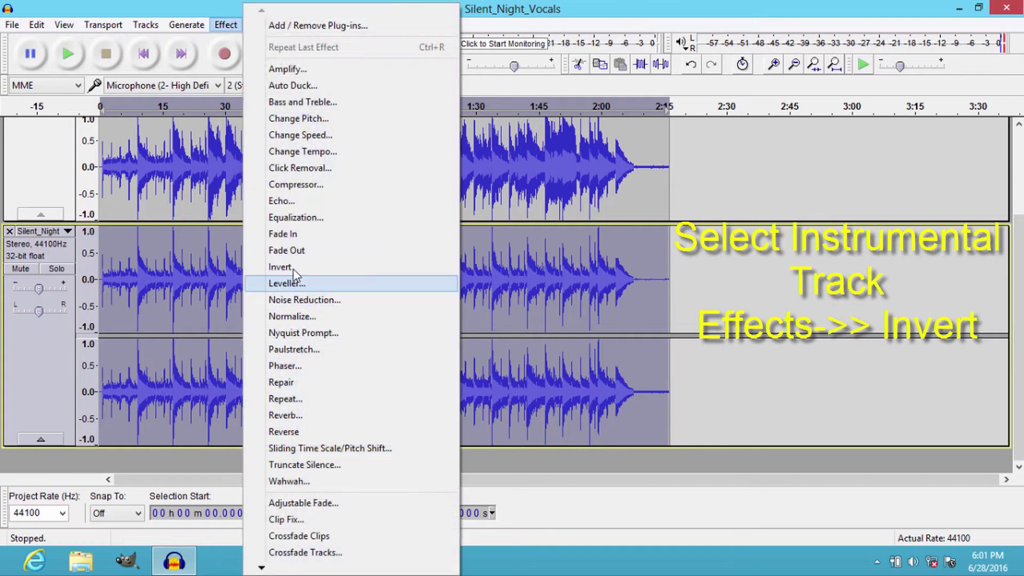
click(281, 267)
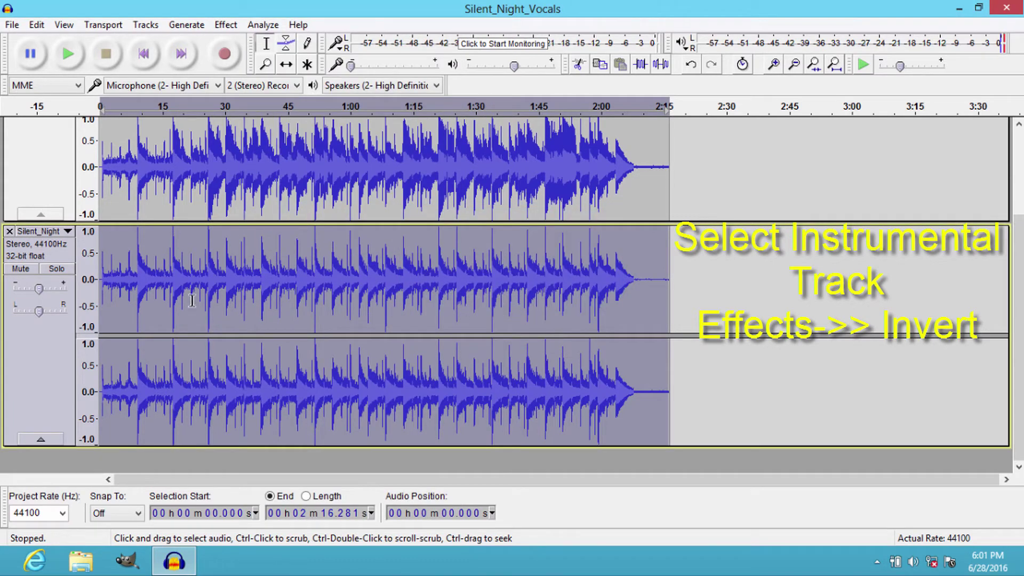
- Listen to the combined tracks from about 5.6 seconds and again from about 19.6 seconds to check the inversion
scroll(192, 301, up, 3)
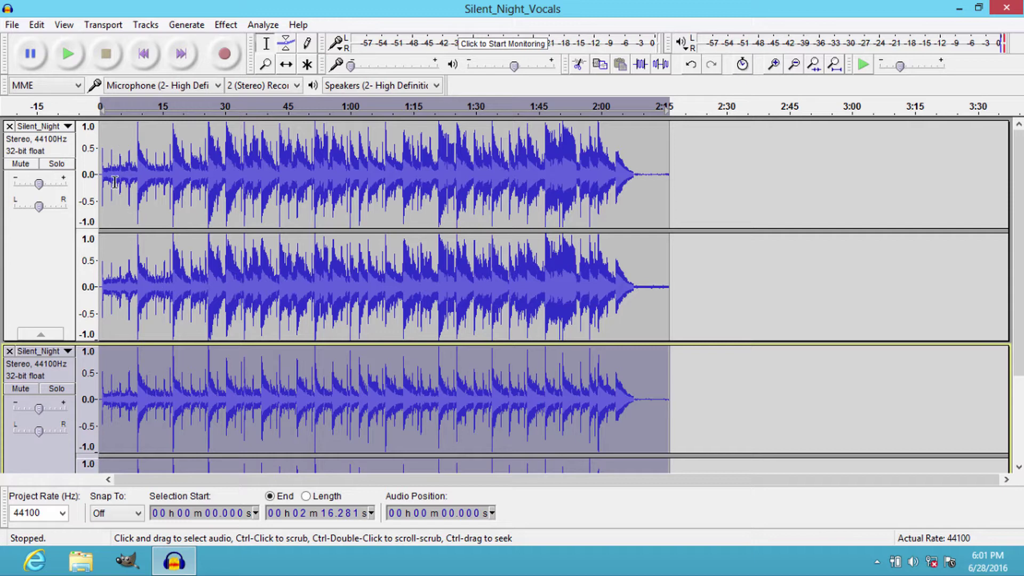
click(123, 160)
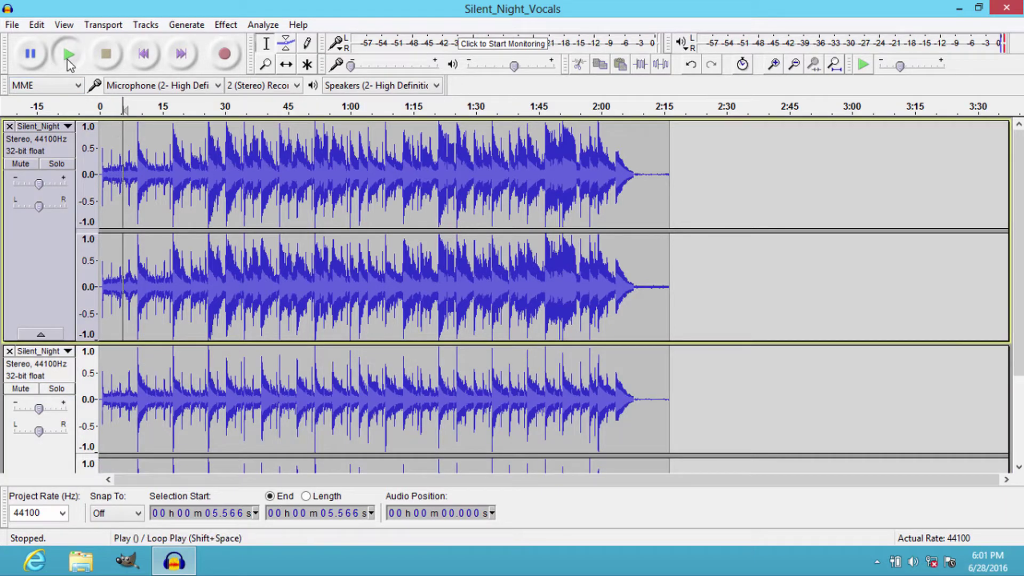
click(68, 54)
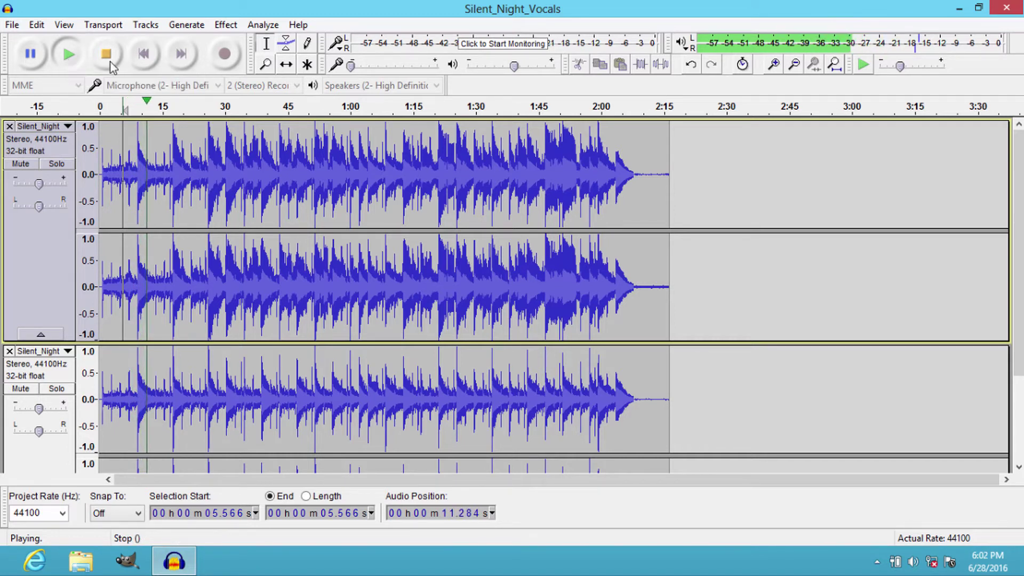
key(space)
click(181, 140)
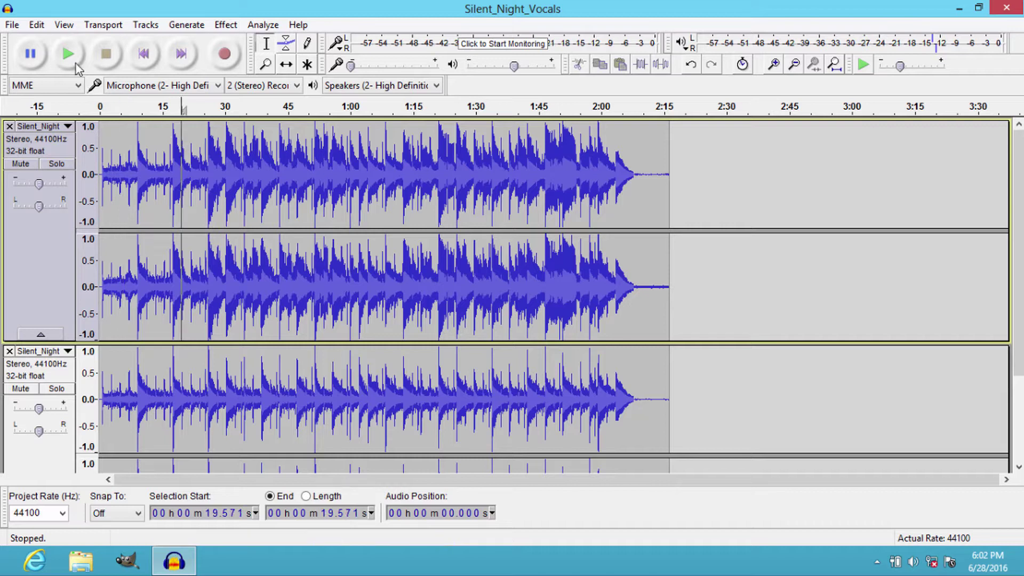
click(67, 57)
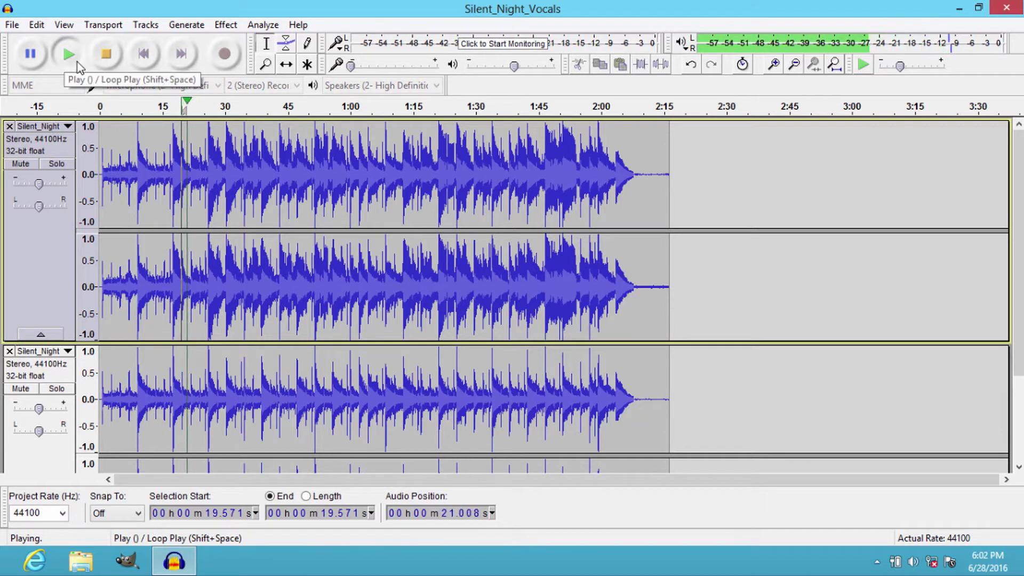
click(106, 60)
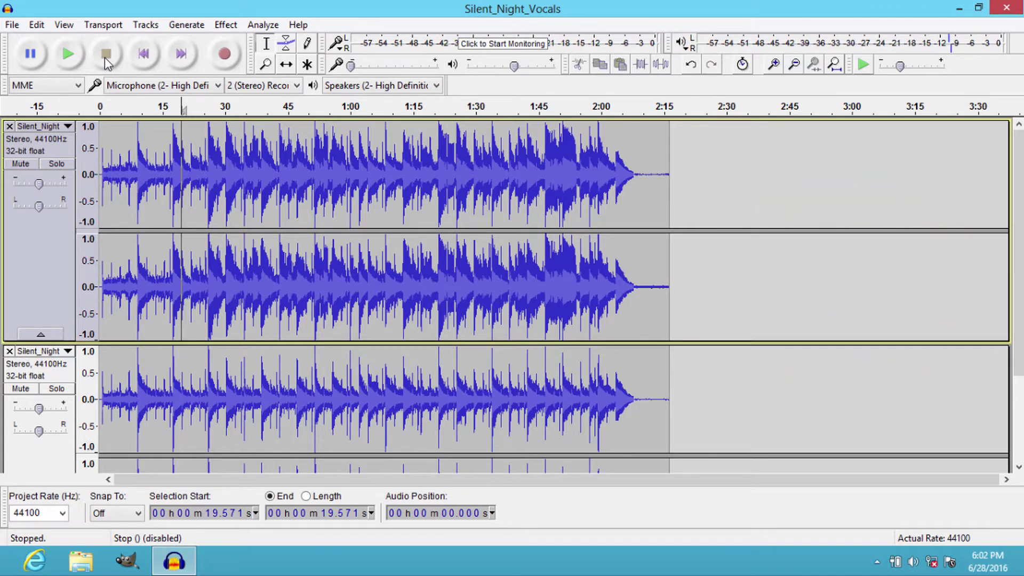
- Capture a Noise Reduction profile from the tall peak at about 8.6 to 10.6 seconds in the vocal song track
scroll(163, 208, down, 3)
scroll(154, 290, up, 3)
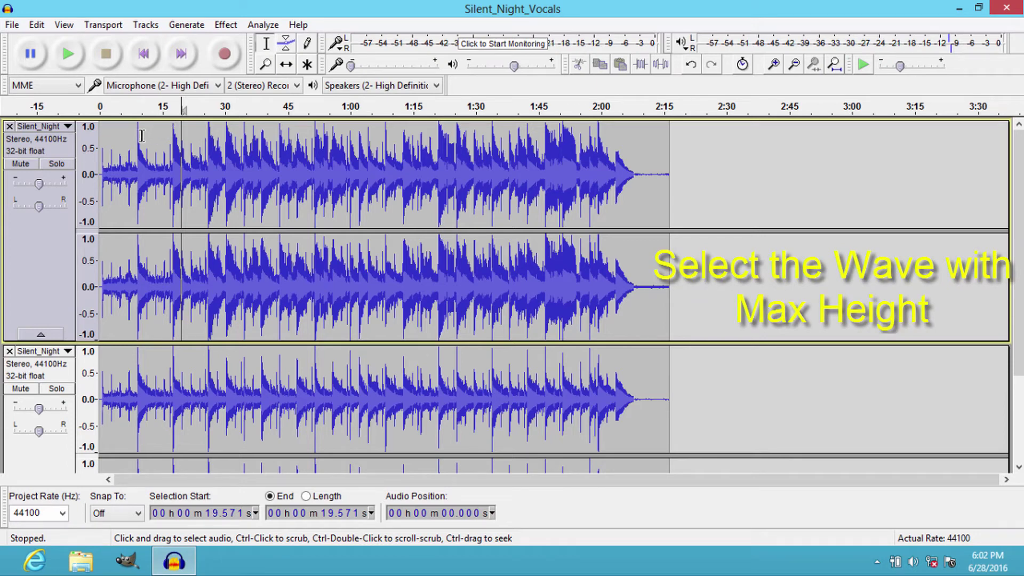
drag(143, 137, 133, 138)
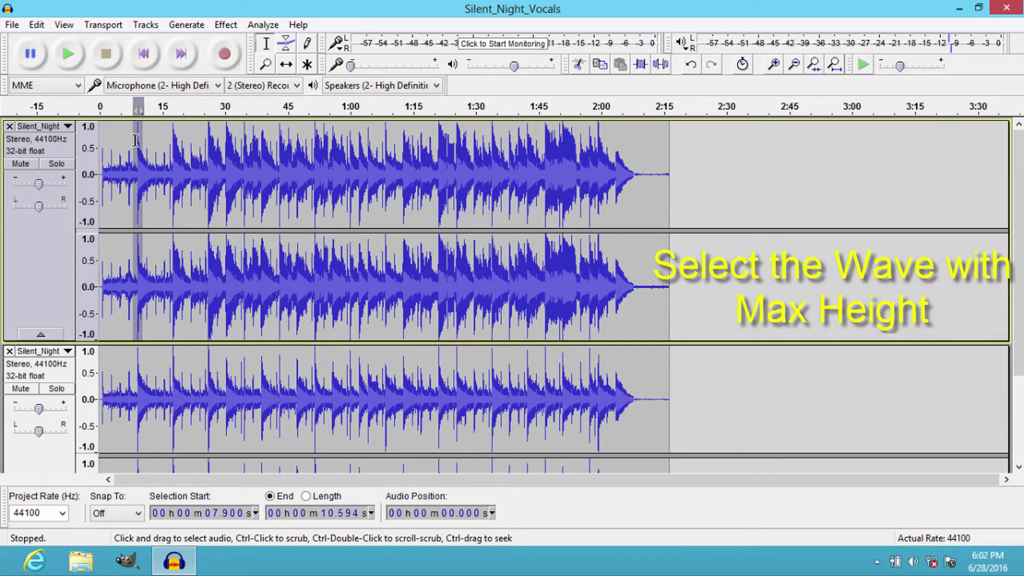
click(232, 27)
click(305, 300)
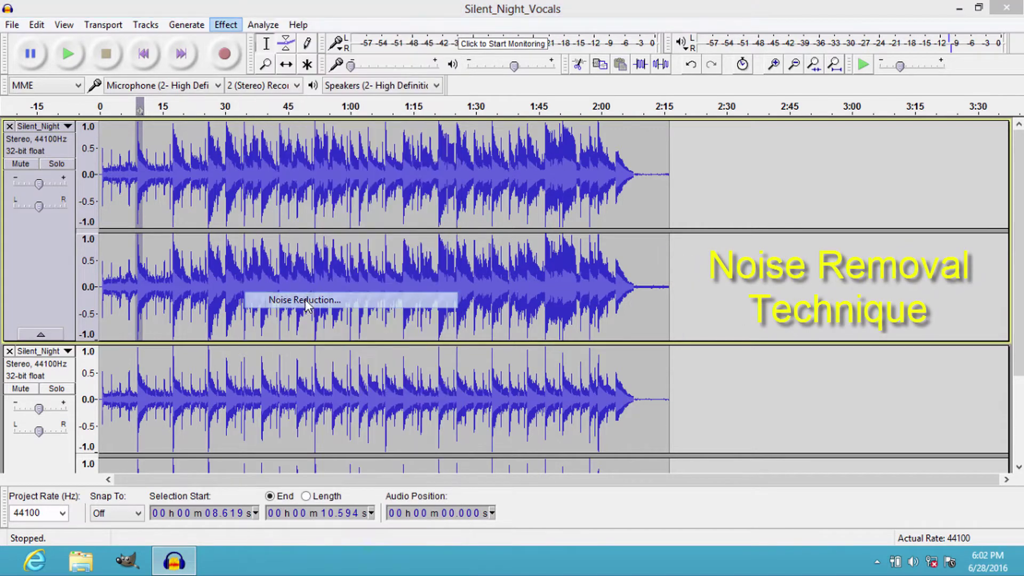
click(495, 209)
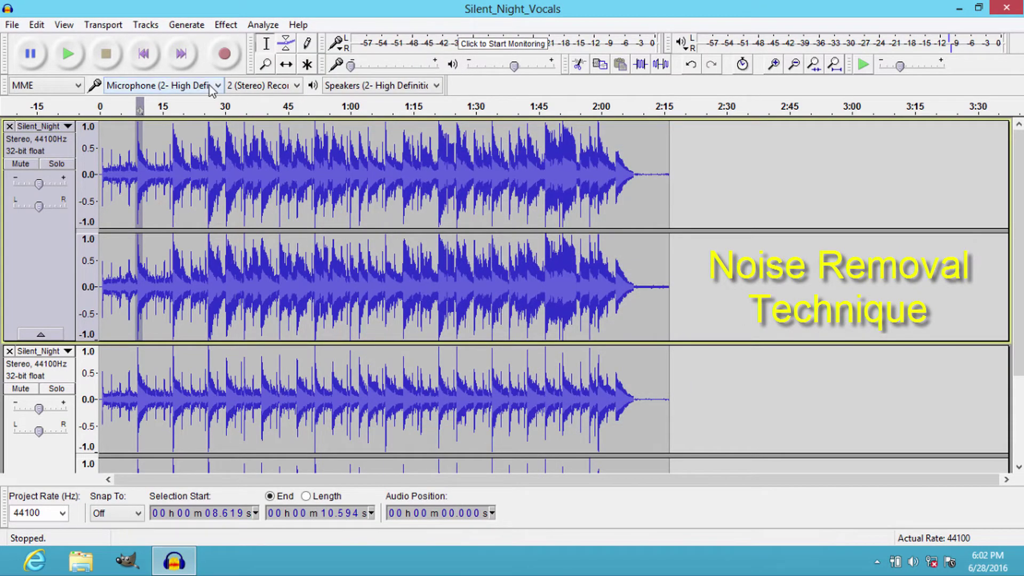
- Select all audio in both tracks and apply Noise Reduction with 12 dB reduction, sensitivity 6.00 and 3 smoothing bands
key(ctrl+a)
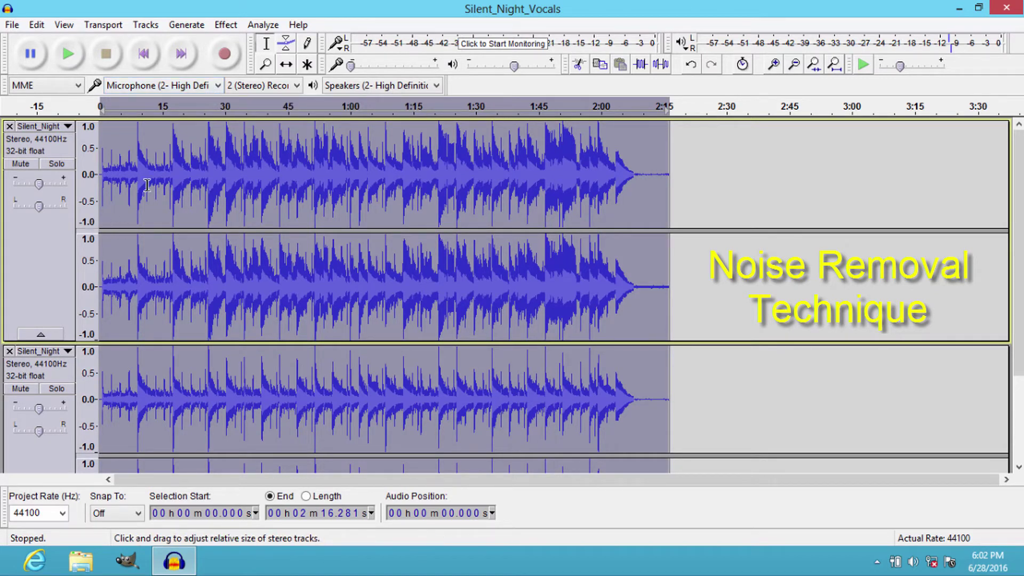
click(226, 26)
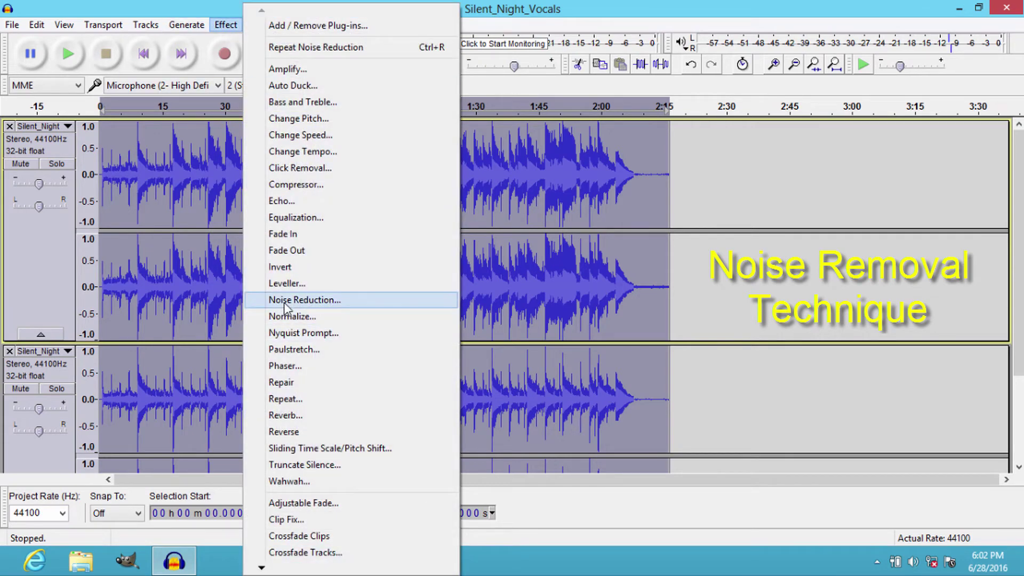
click(285, 302)
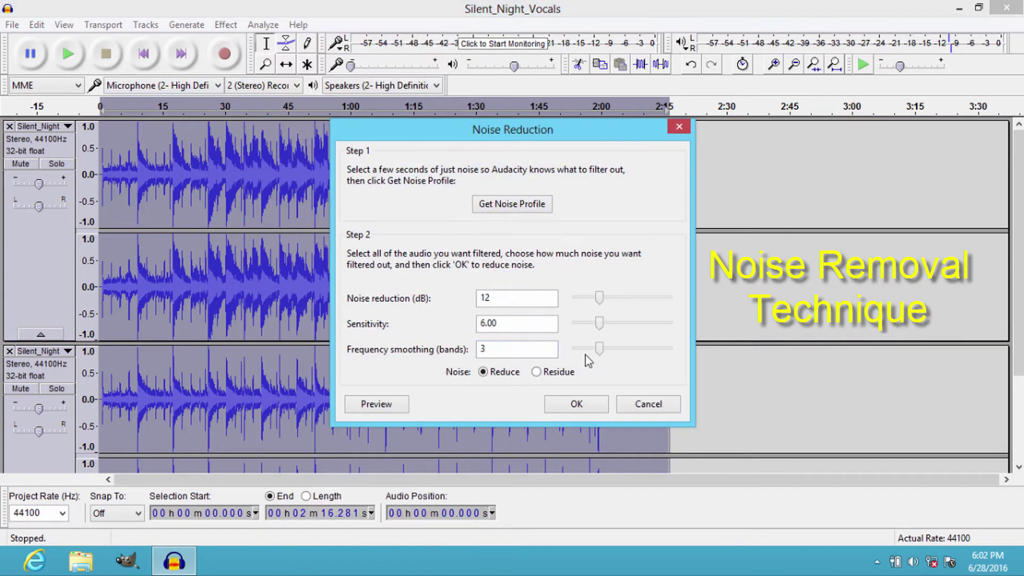
click(576, 405)
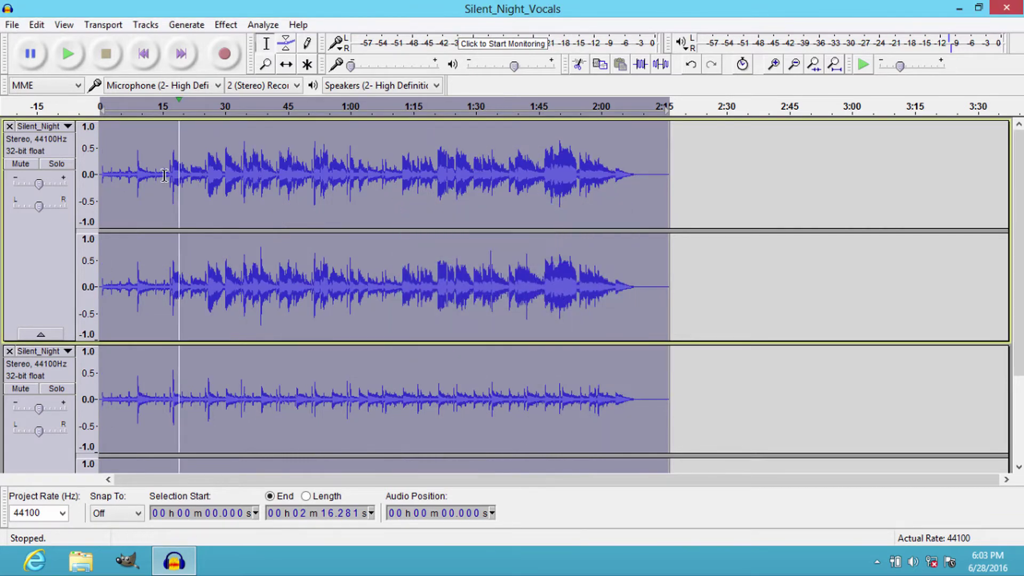
- Listen to the noise-reduced tracks from the beginning and again from about 19 seconds, and stop playback
click(70, 55)
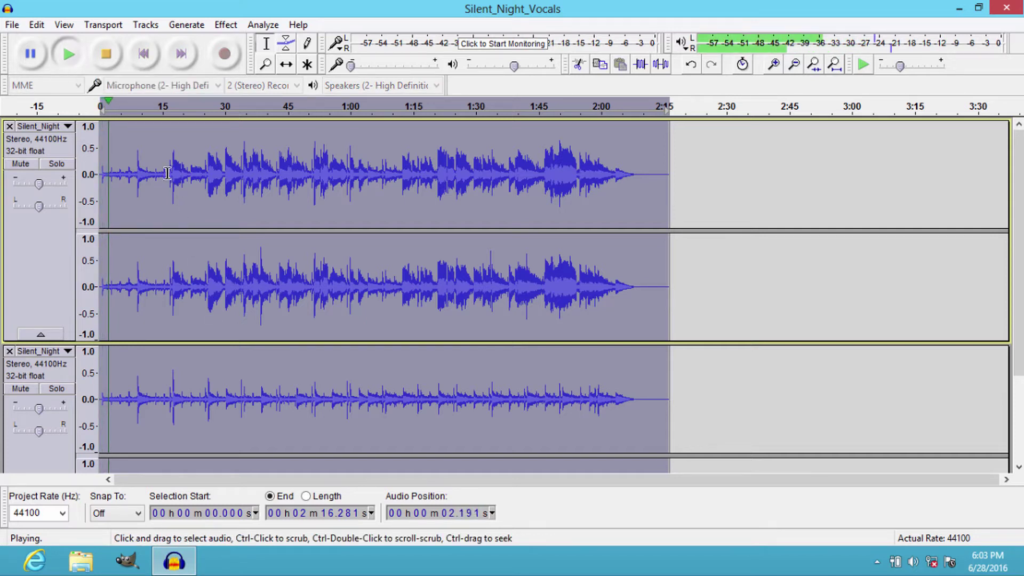
click(136, 167)
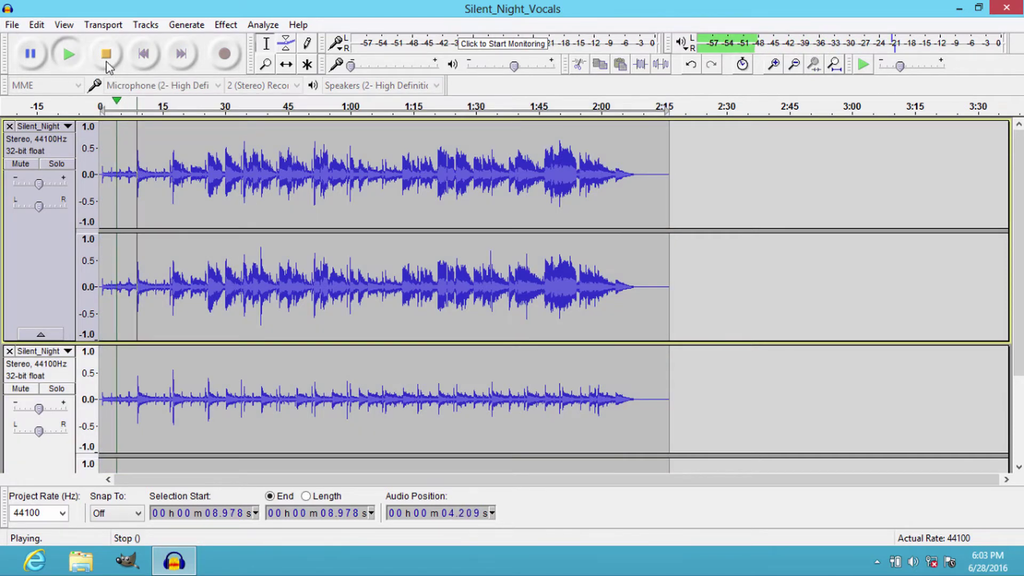
click(128, 169)
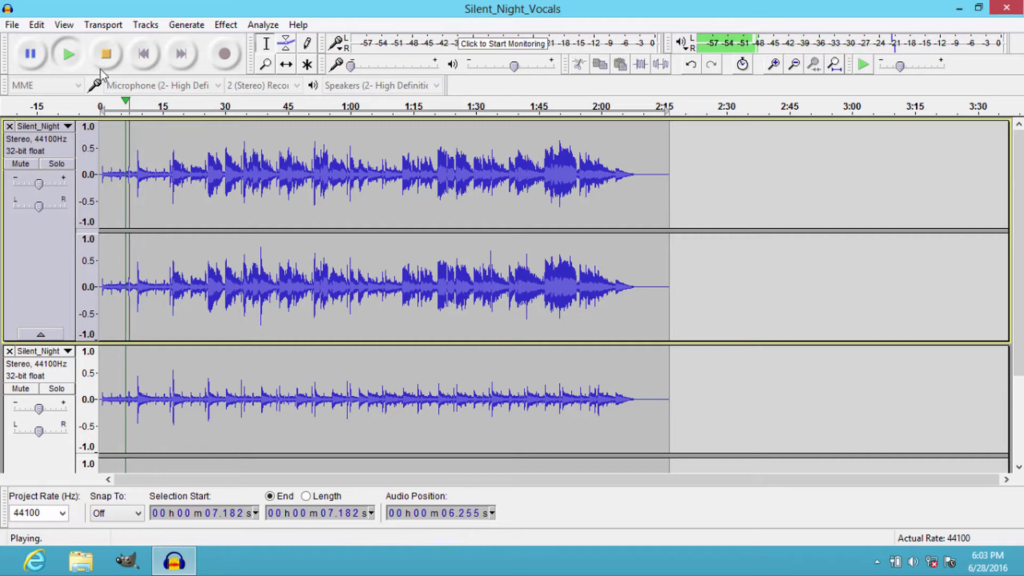
click(106, 54)
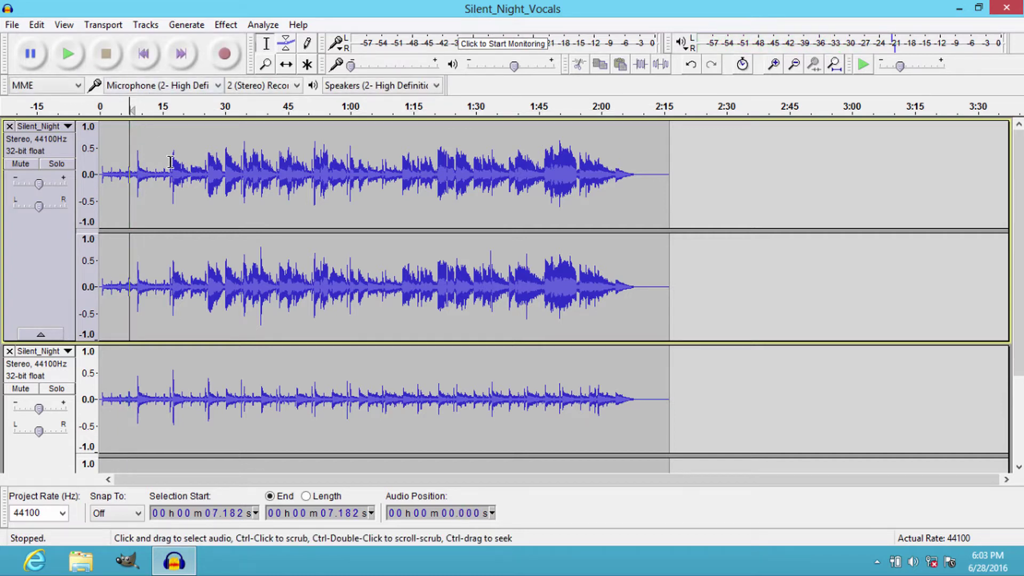
click(69, 53)
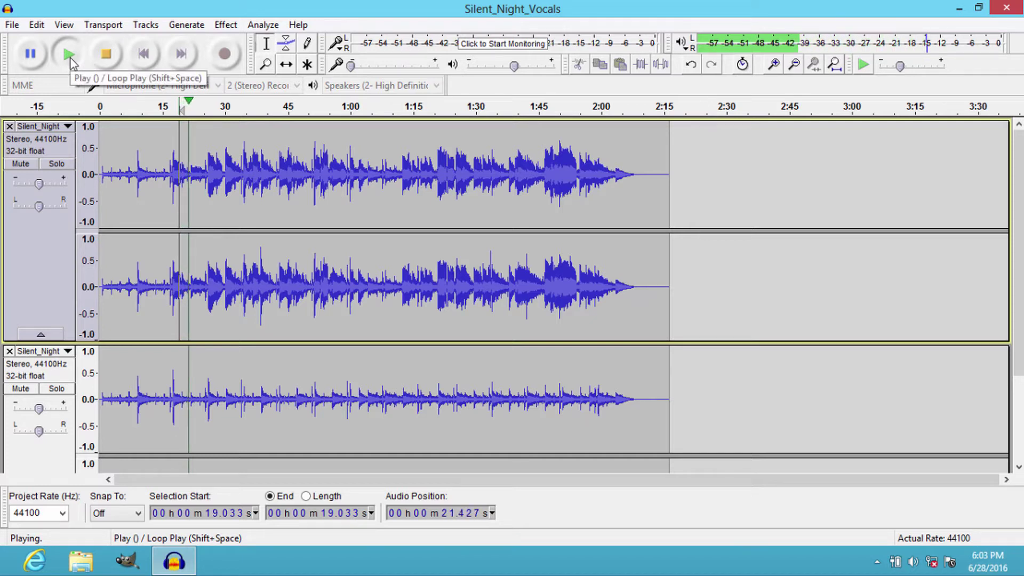
click(111, 63)
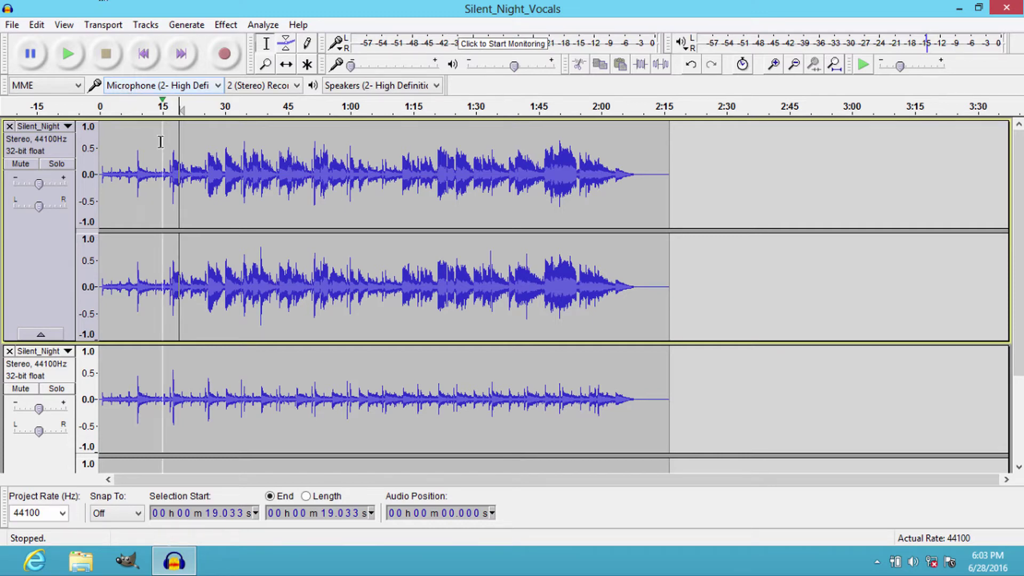
- Capture a Noise Reduction profile from the instrumental intro at about 0.7 to 17.2 seconds in the vocal song track
click(136, 155)
drag(136, 153, 142, 153)
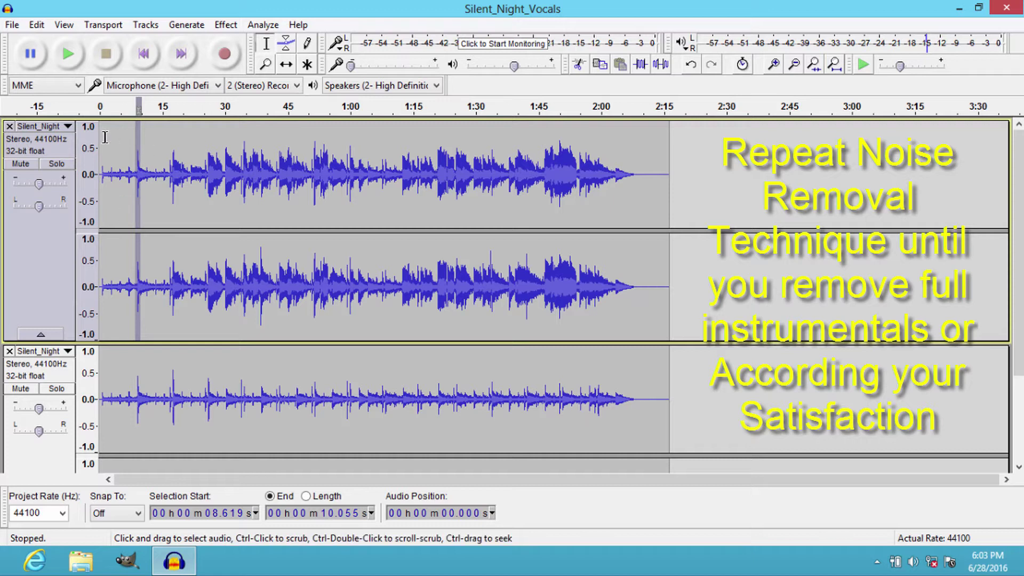
drag(104, 137, 170, 145)
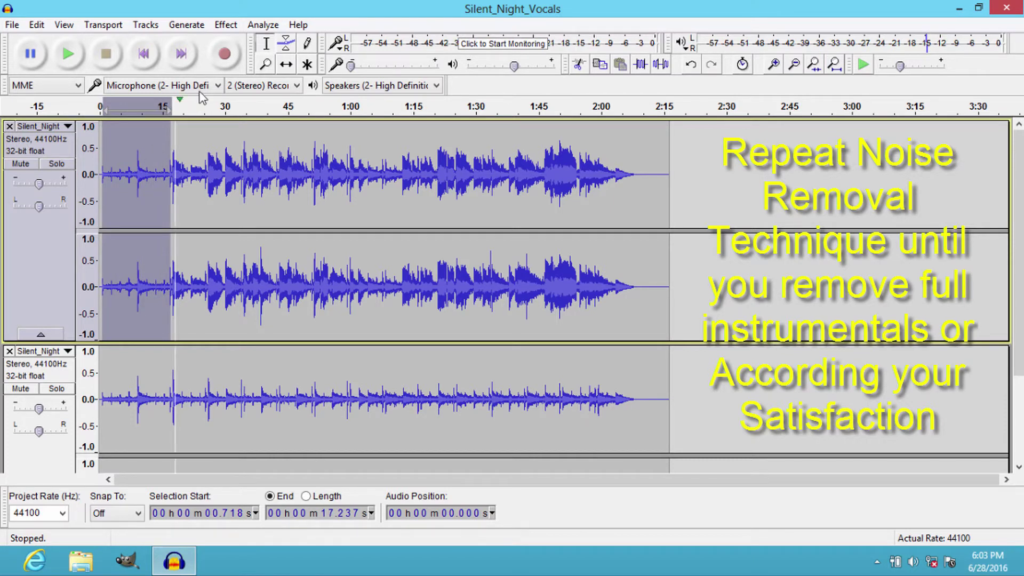
click(226, 24)
click(301, 299)
click(494, 206)
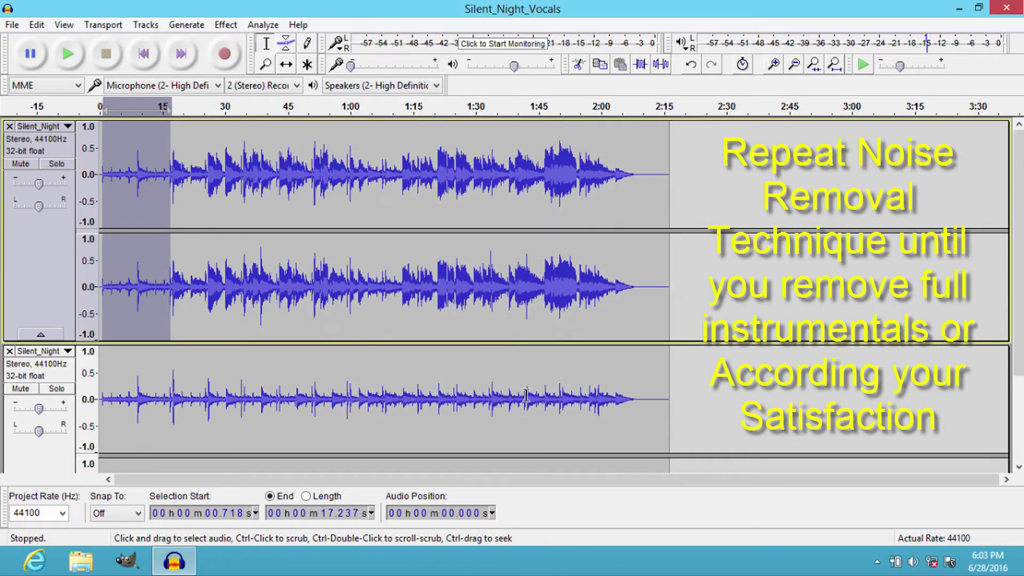
- Select all audio in both tracks and apply Noise Reduction with the captured intro profile
click(226, 24)
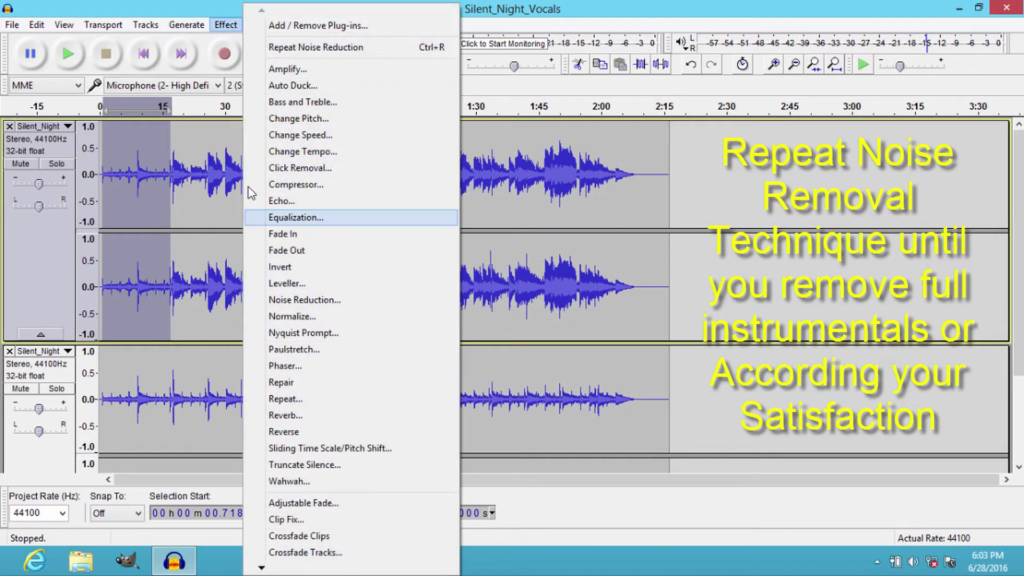
click(65, 310)
key(ctrl+a)
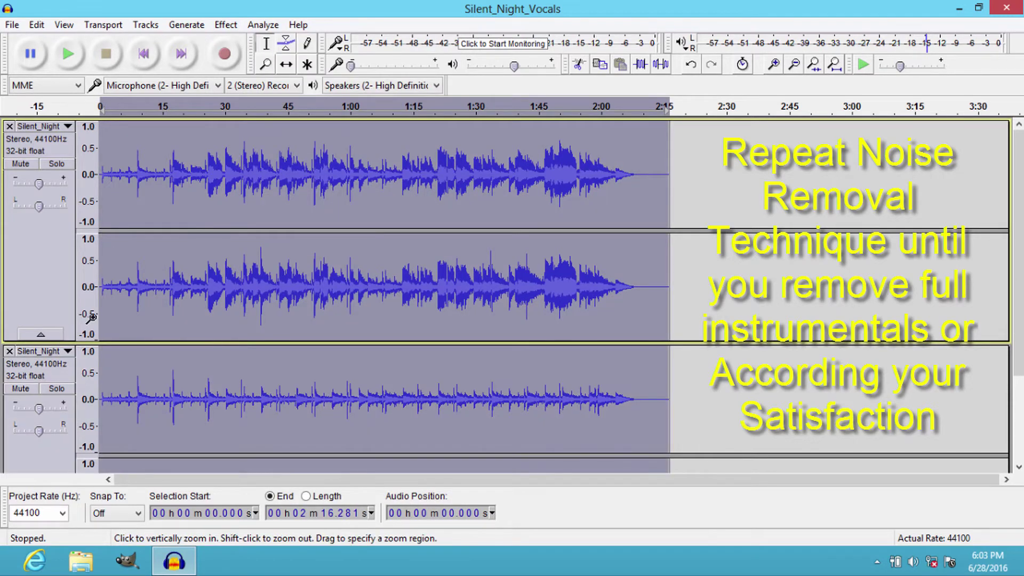
click(225, 25)
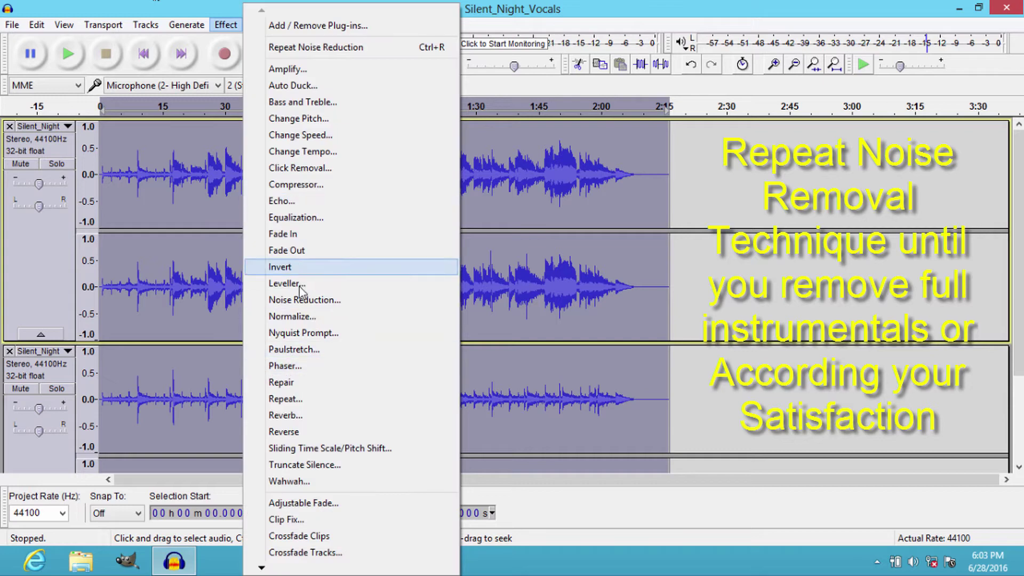
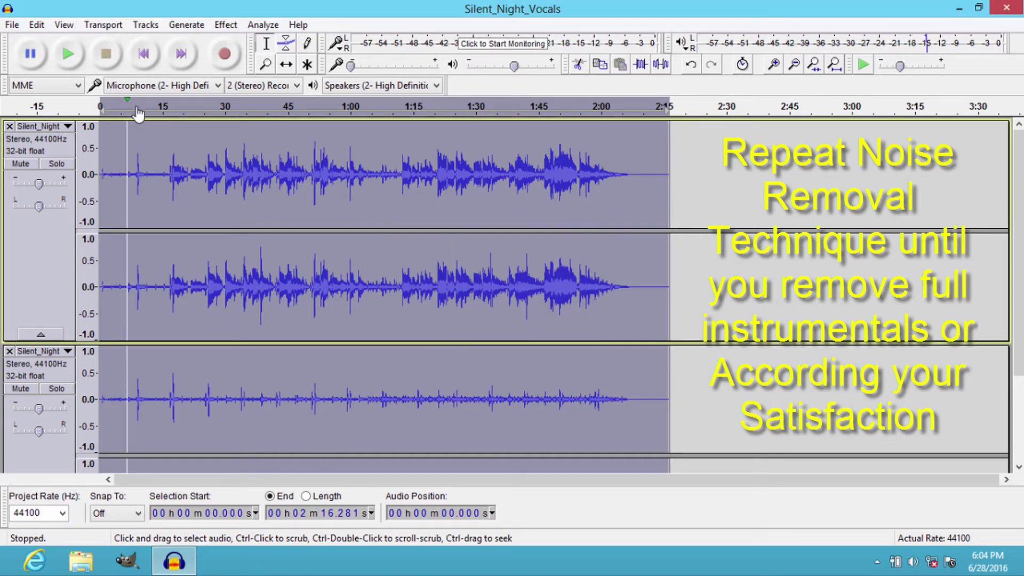
- Capture a Noise Reduction profile from the remaining peak at about 8.6 to 10.1 seconds in the vocal song track
click(139, 167)
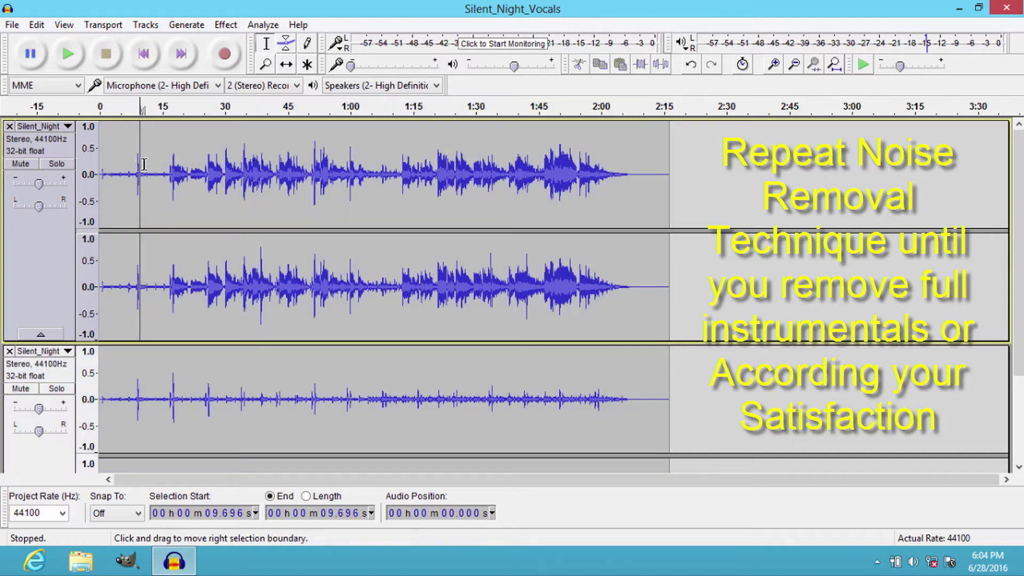
drag(136, 170, 141, 169)
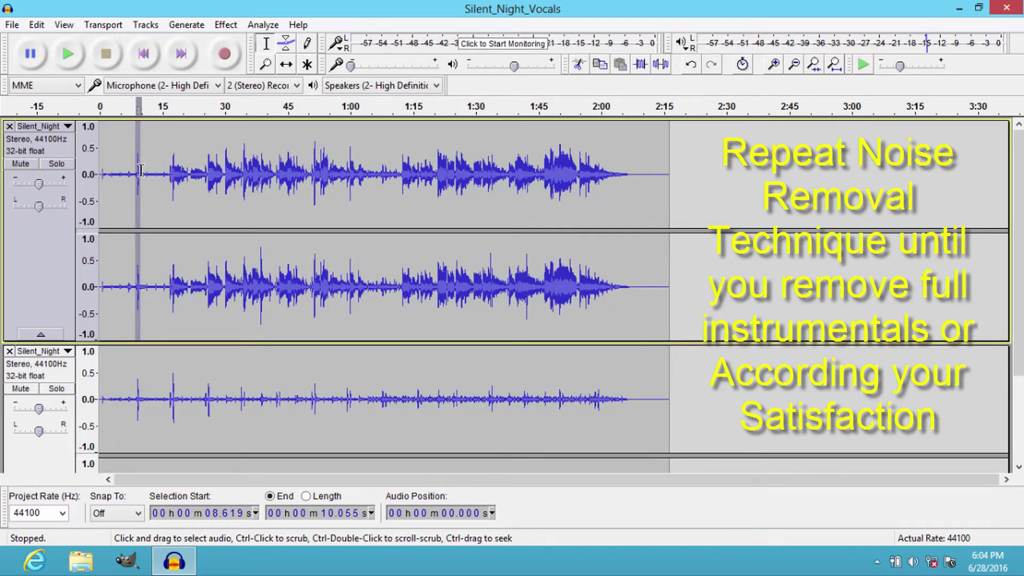
click(226, 25)
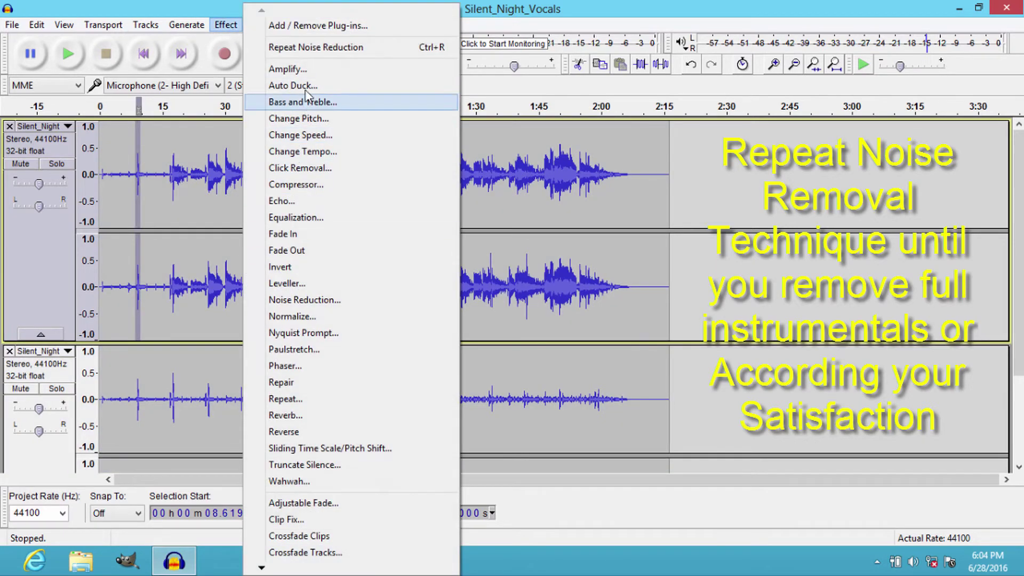
click(302, 300)
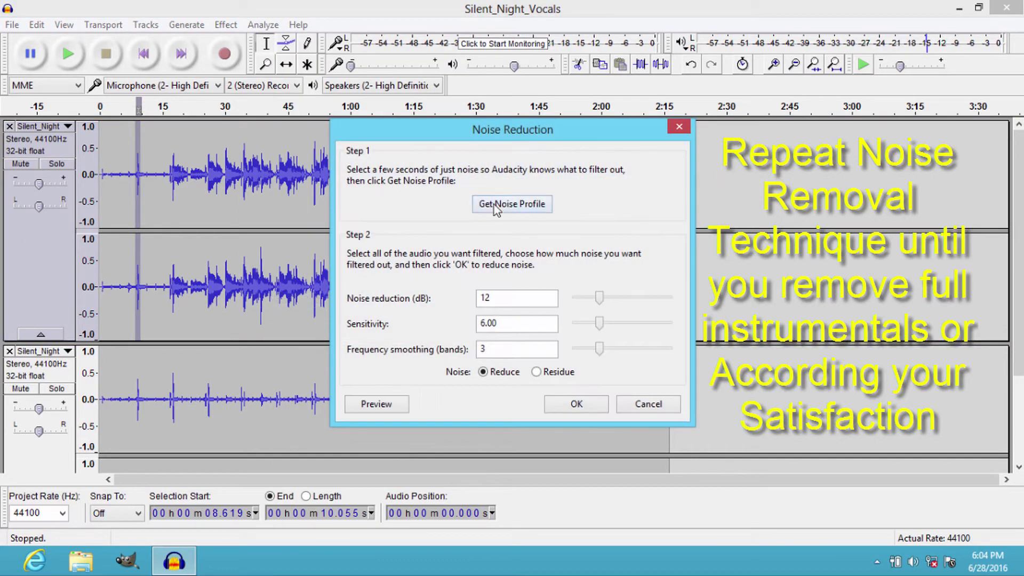
click(496, 205)
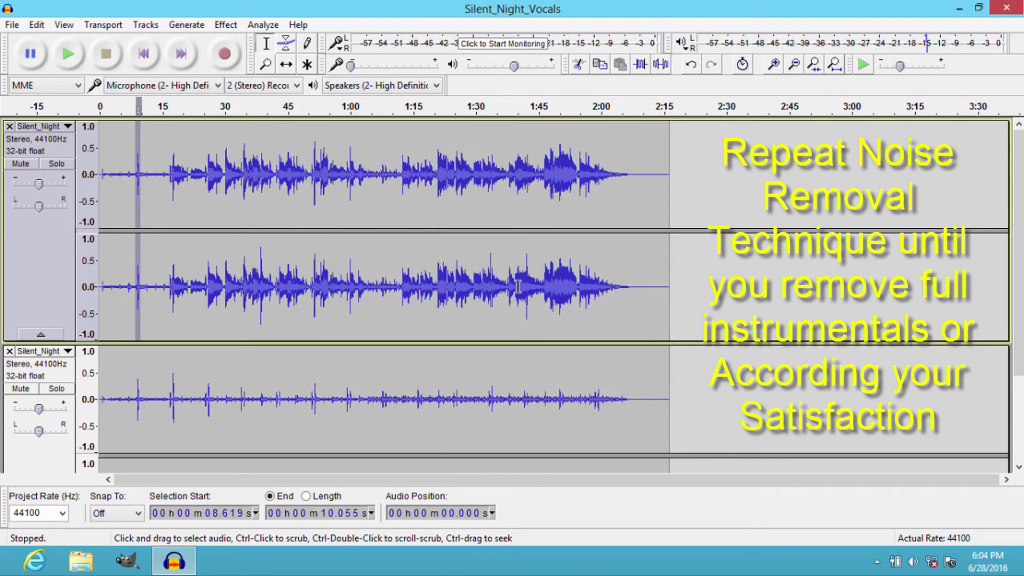
- Apply Noise Reduction to the selected peak with 12 dB reduction, sensitivity 6.00 and 3 smoothing bands
click(226, 24)
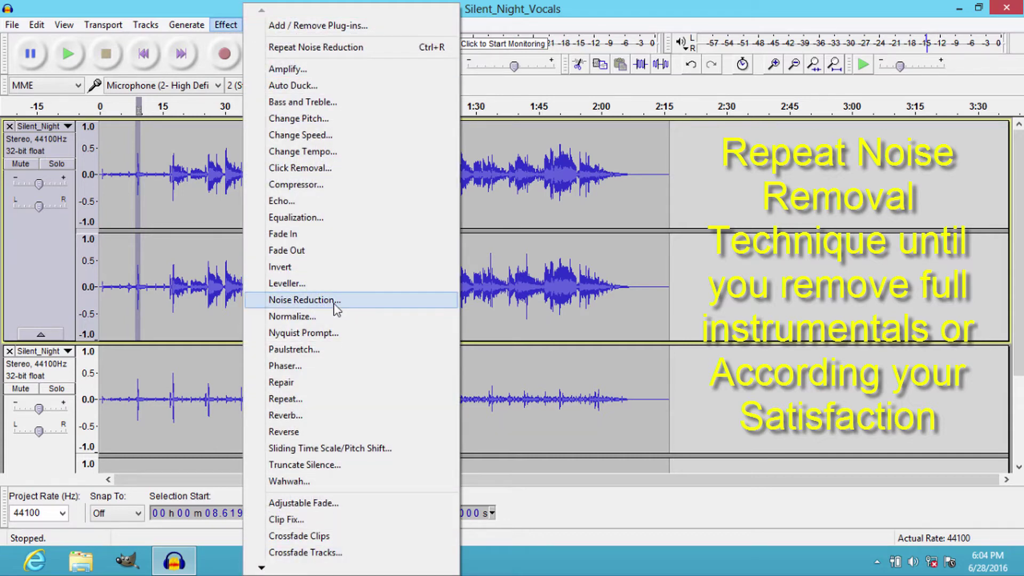
click(301, 300)
click(579, 407)
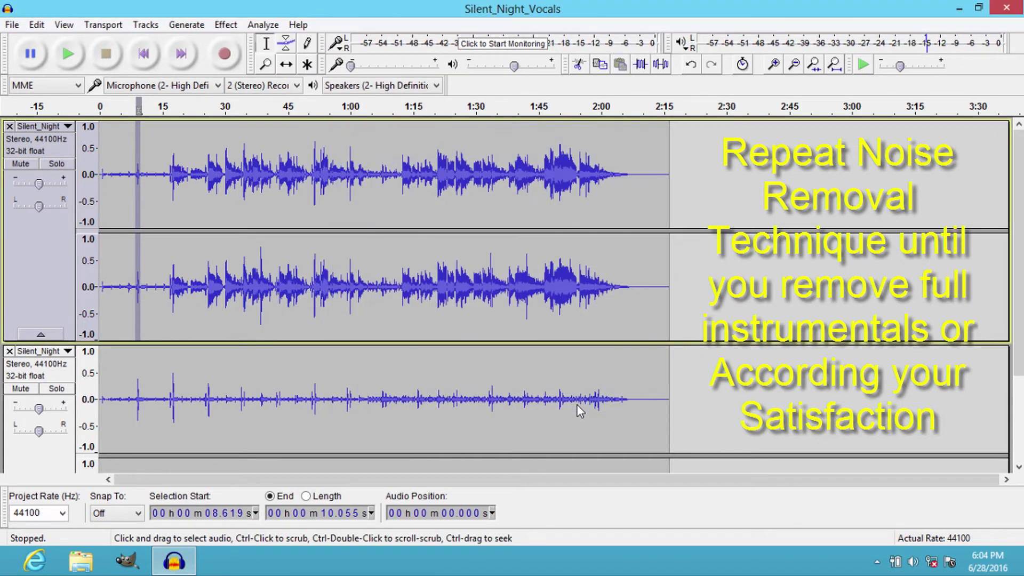
- Listen to the tracks from about 6.8 seconds into the start of the singing, and stop playback
click(128, 176)
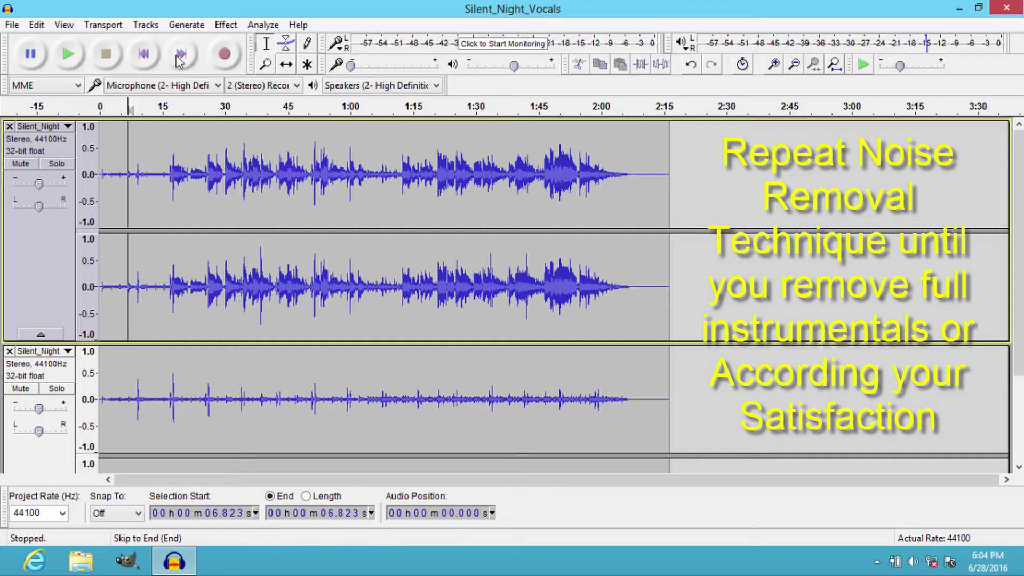
click(60, 54)
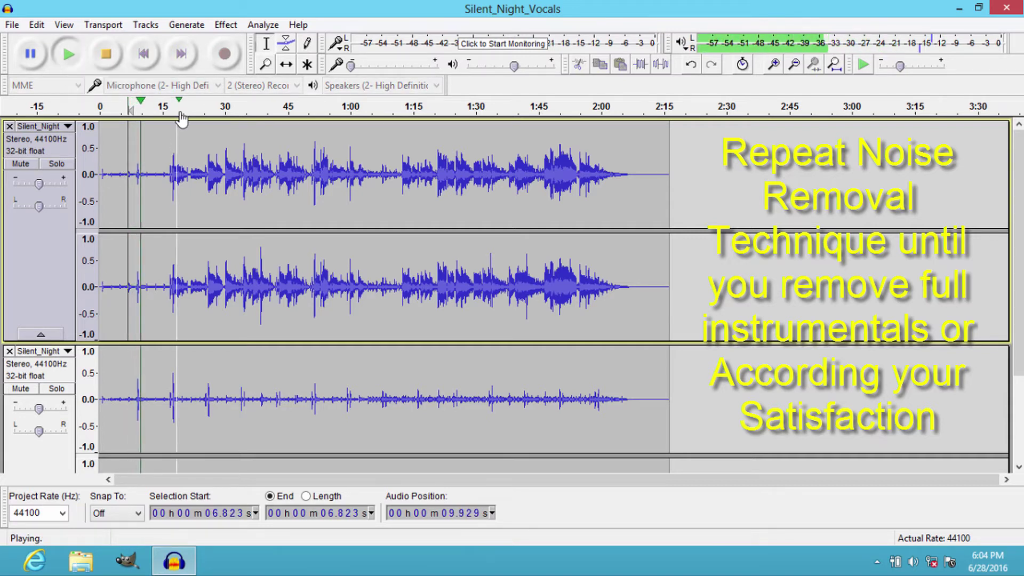
click(171, 140)
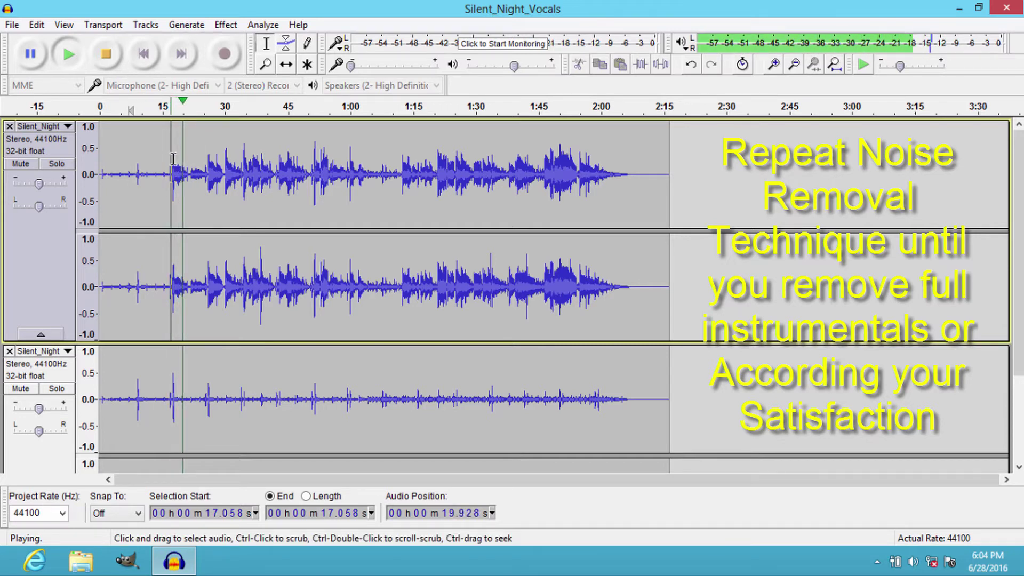
click(107, 56)
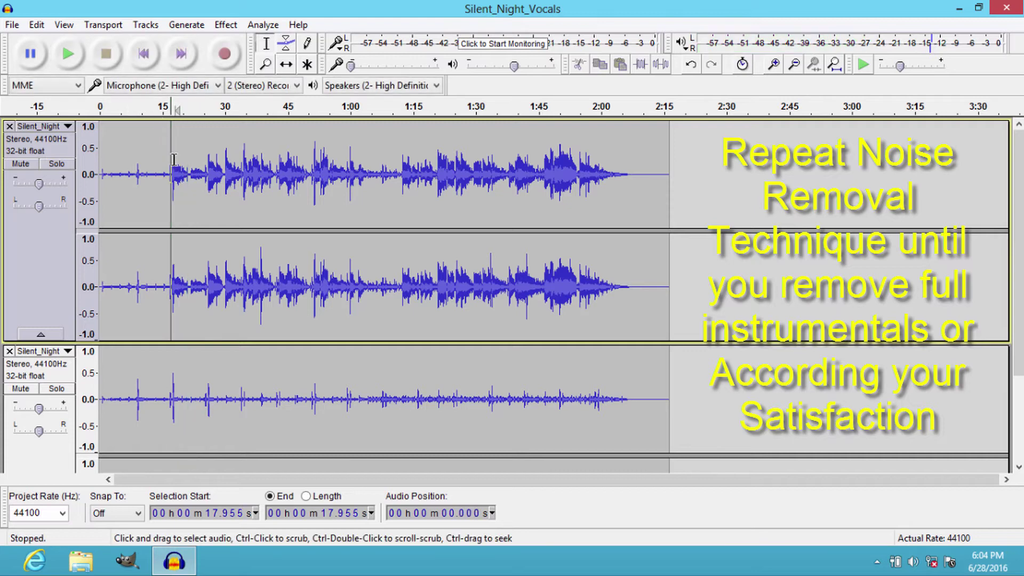
- Capture a noise profile from about 17.1 to 18.0 seconds in the vocal song track and repeat Noise Reduction on that selection
drag(175, 159, 172, 158)
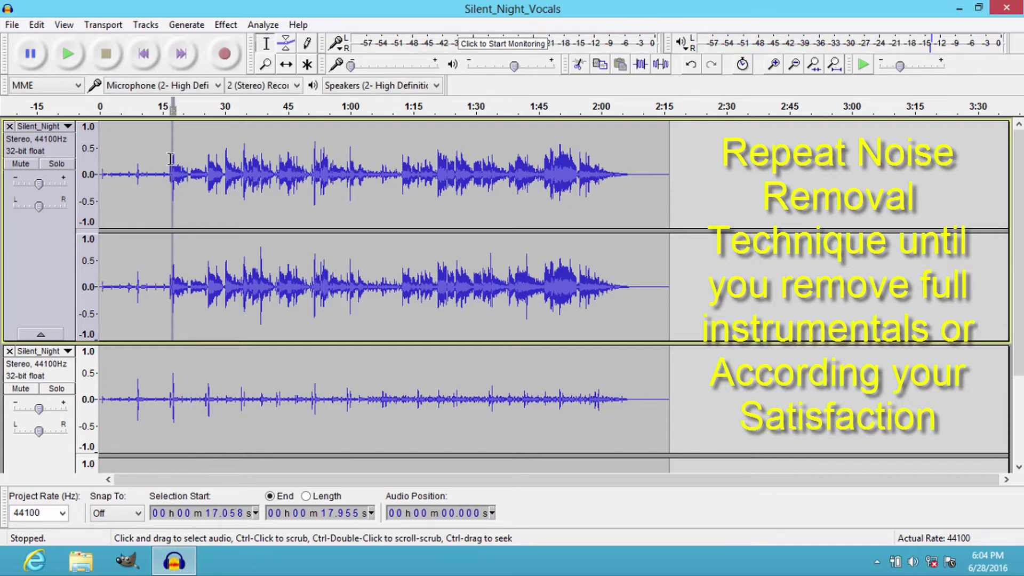
click(226, 24)
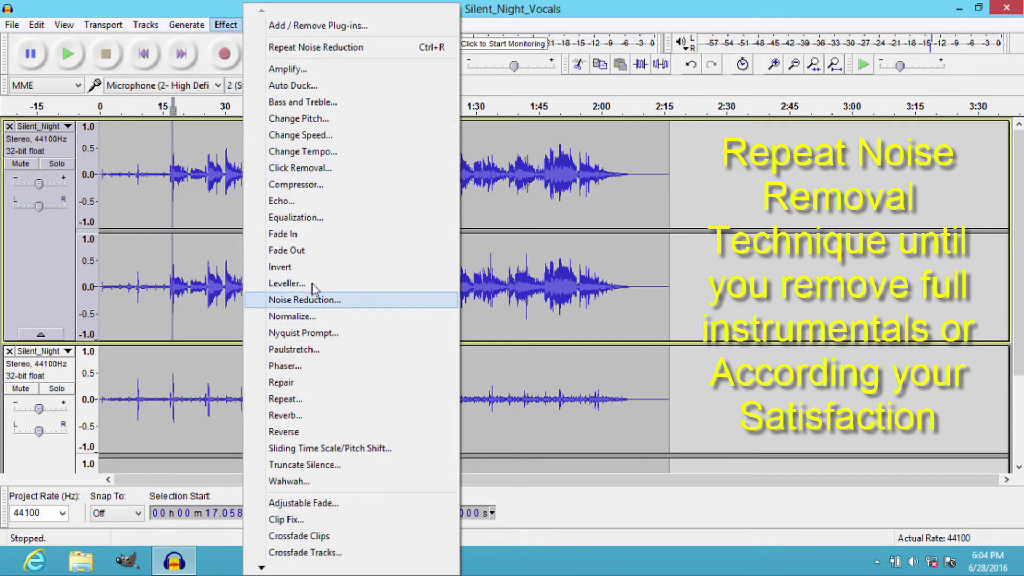
click(310, 300)
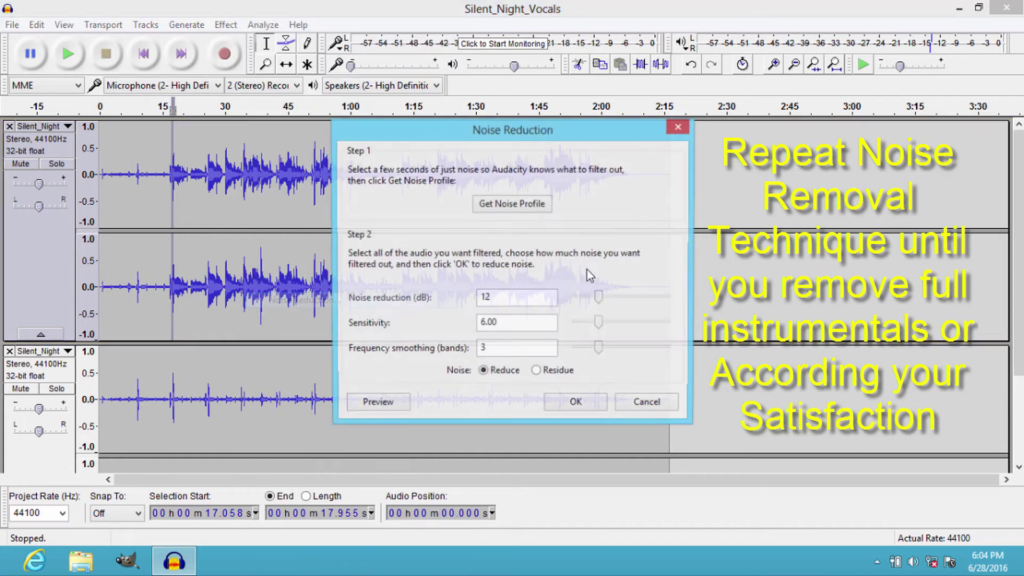
click(500, 205)
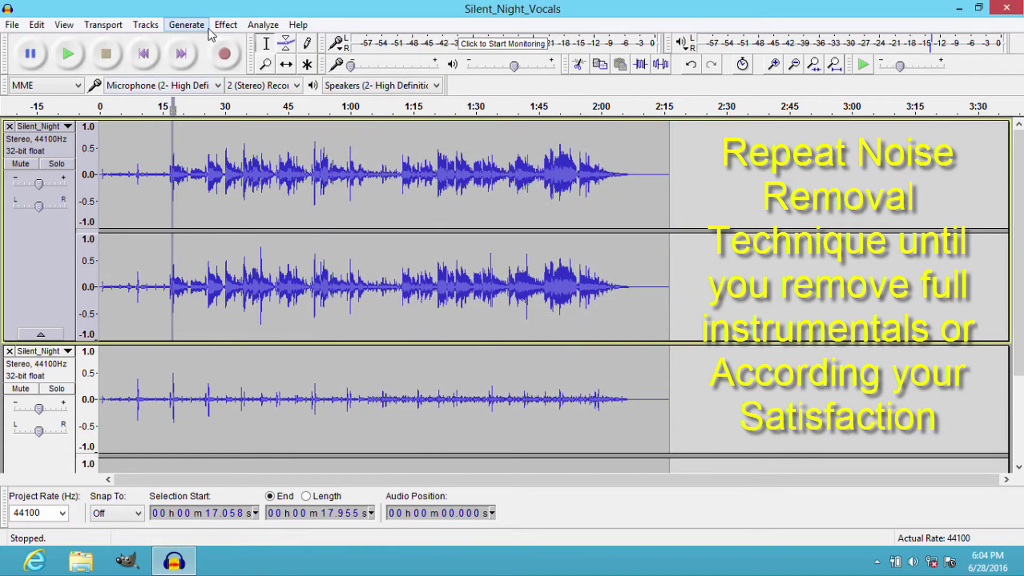
click(235, 27)
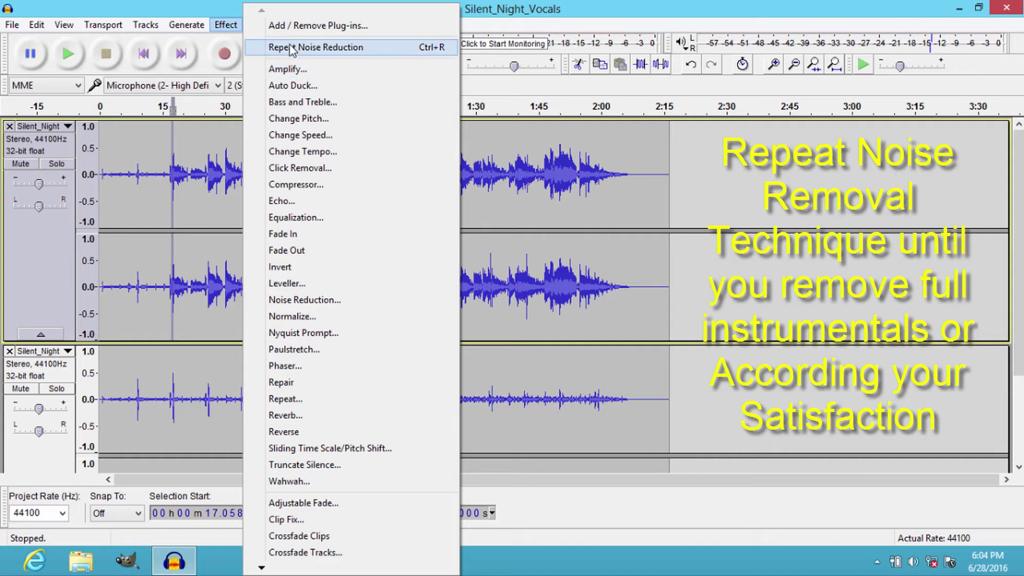
click(342, 46)
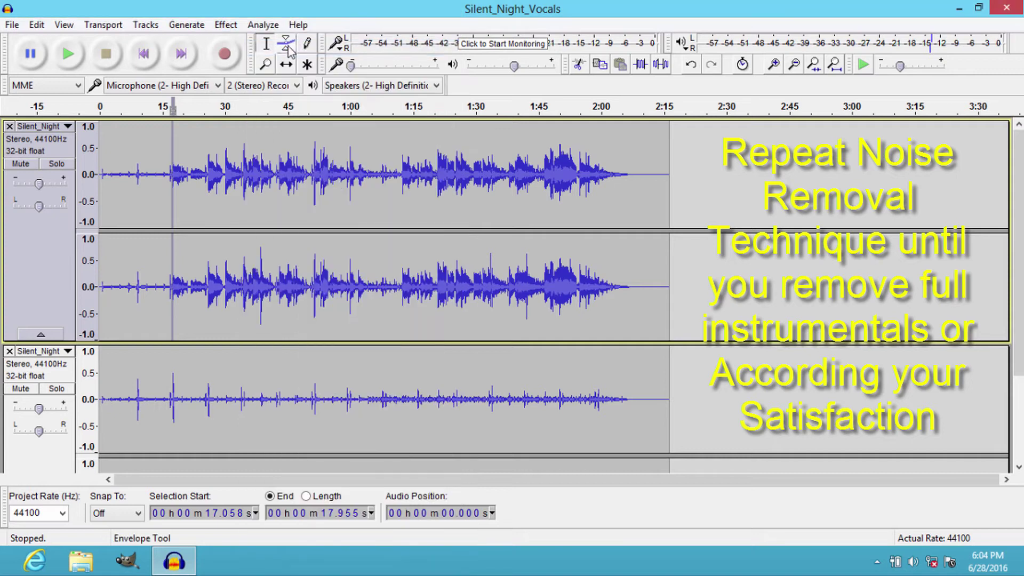
- Listen to the tracks from about 17.1 seconds to check the start of the singing, and stop playback
click(162, 131)
click(170, 137)
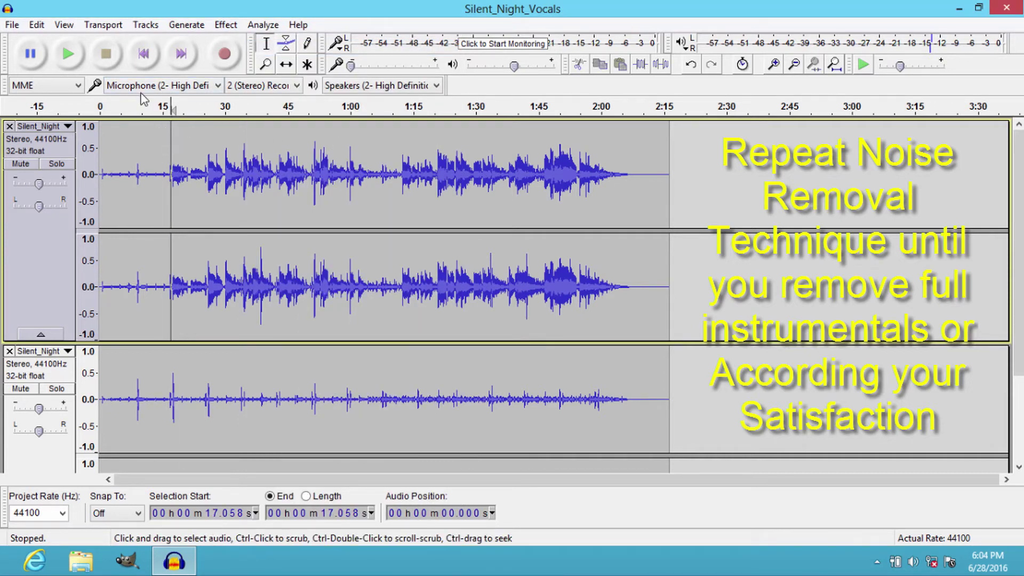
click(69, 55)
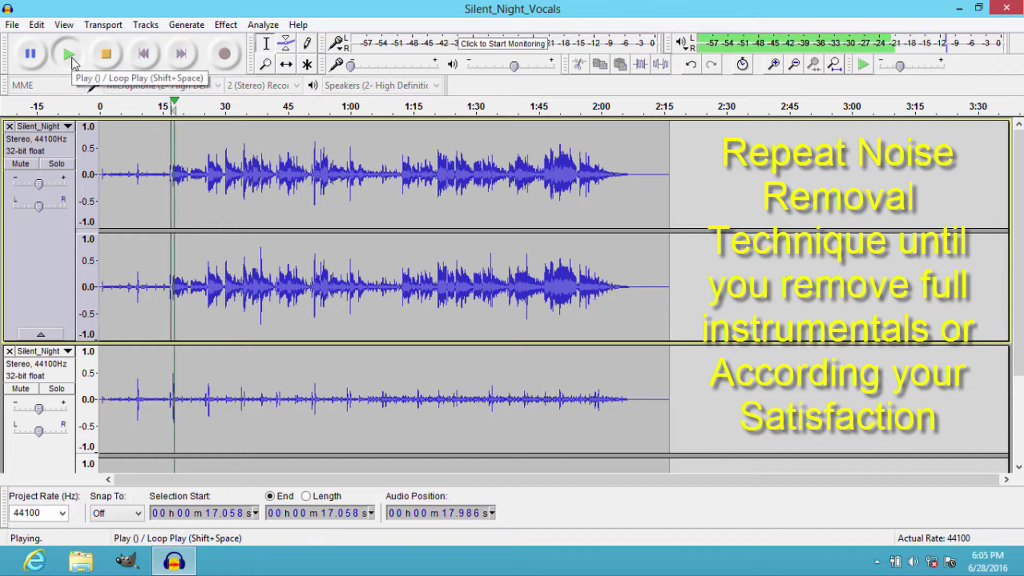
click(219, 154)
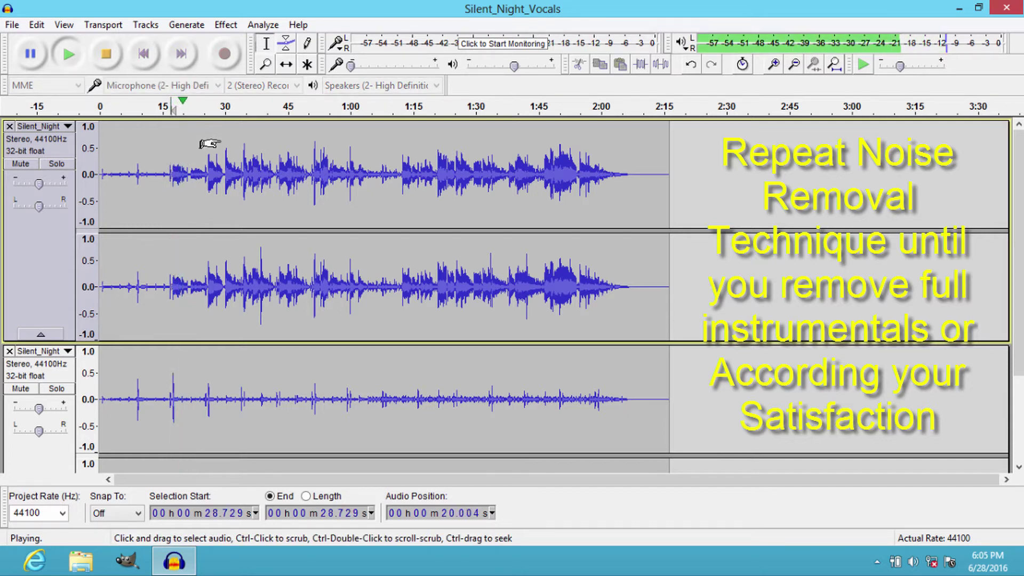
click(106, 54)
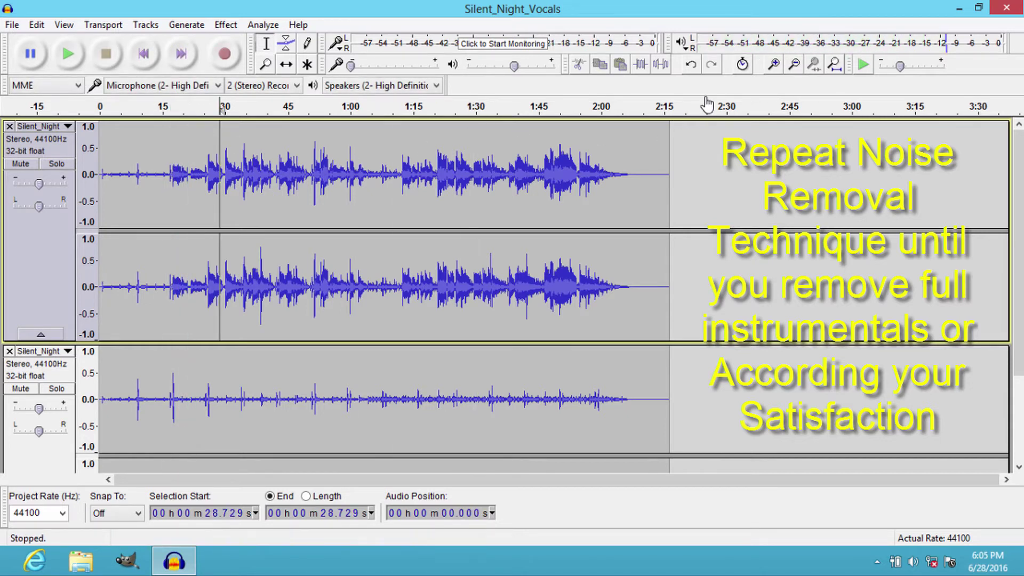
- Capture a Noise Reduction profile from the small peak at about 16.9 to 17.4 seconds in the vocal song track
click(773, 66)
click(773, 66)
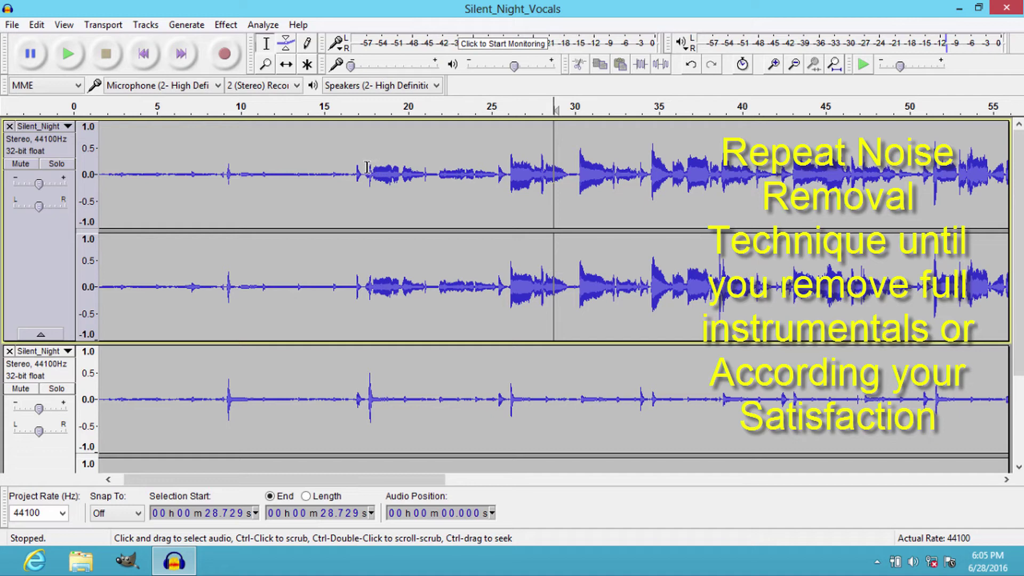
drag(365, 168, 355, 170)
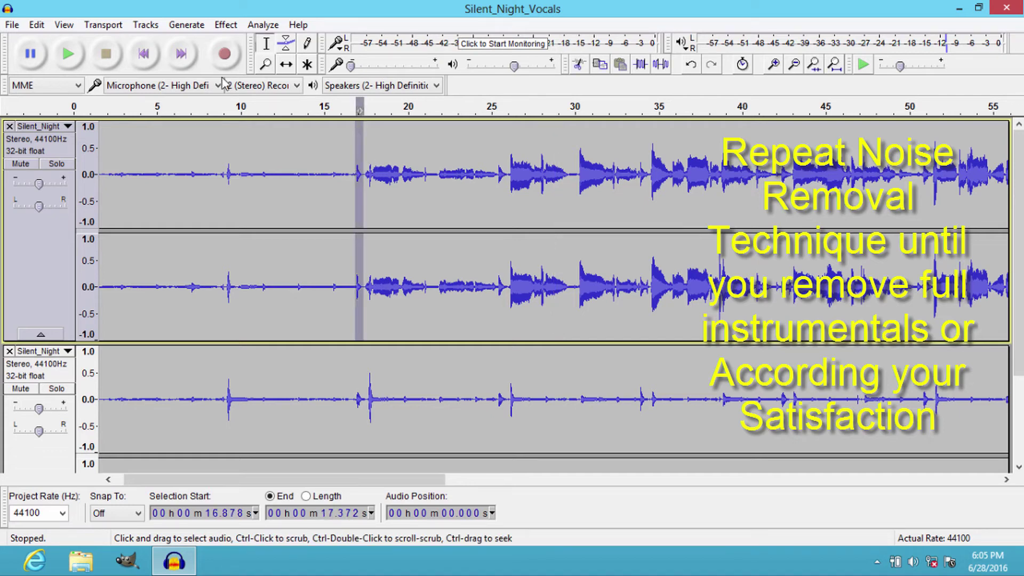
click(226, 24)
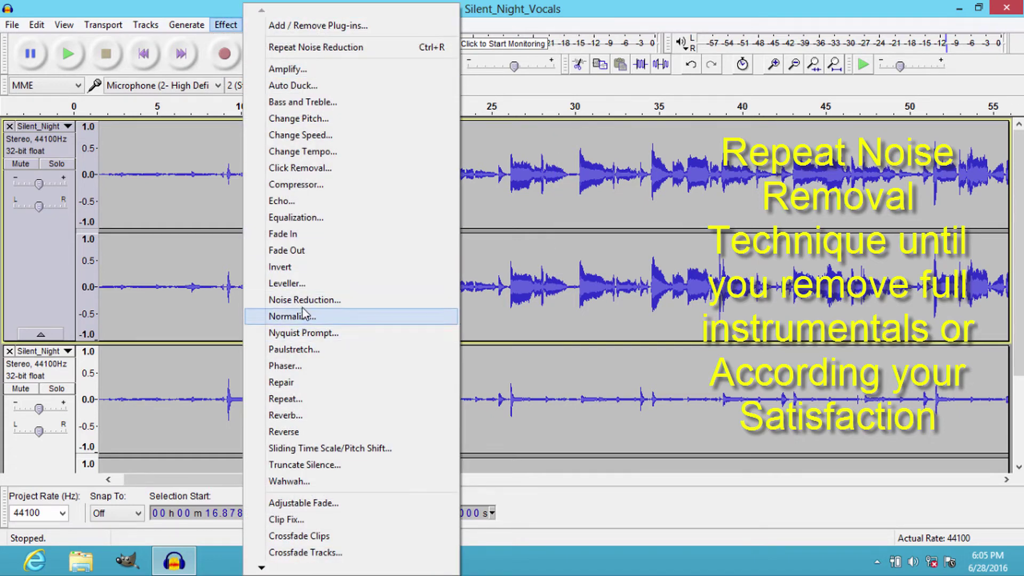
click(302, 303)
click(483, 211)
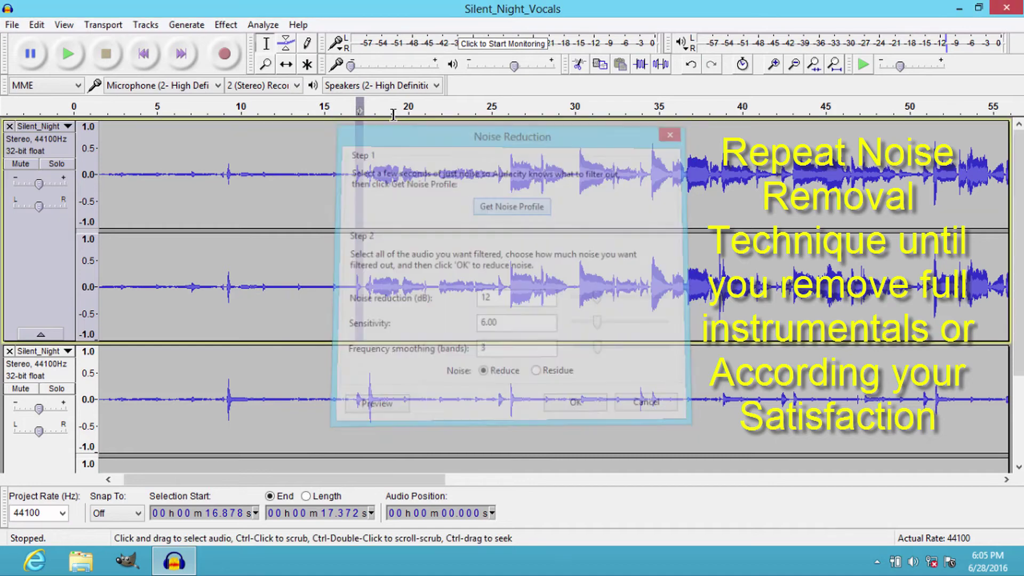
- Apply Noise Reduction to the selected small peak with 12 dB reduction, sensitivity 6.00 and 3 smoothing bands
click(229, 27)
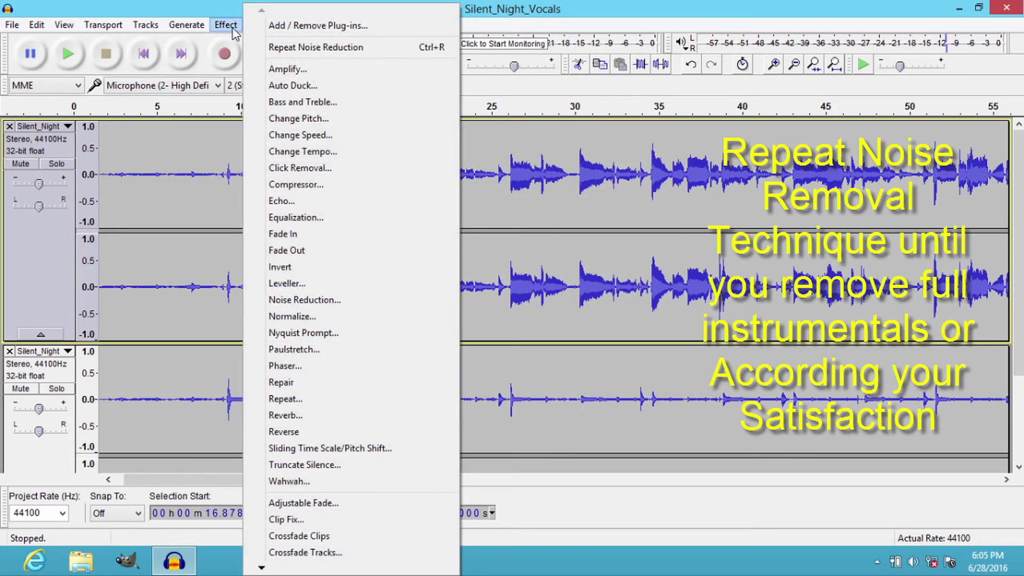
click(307, 301)
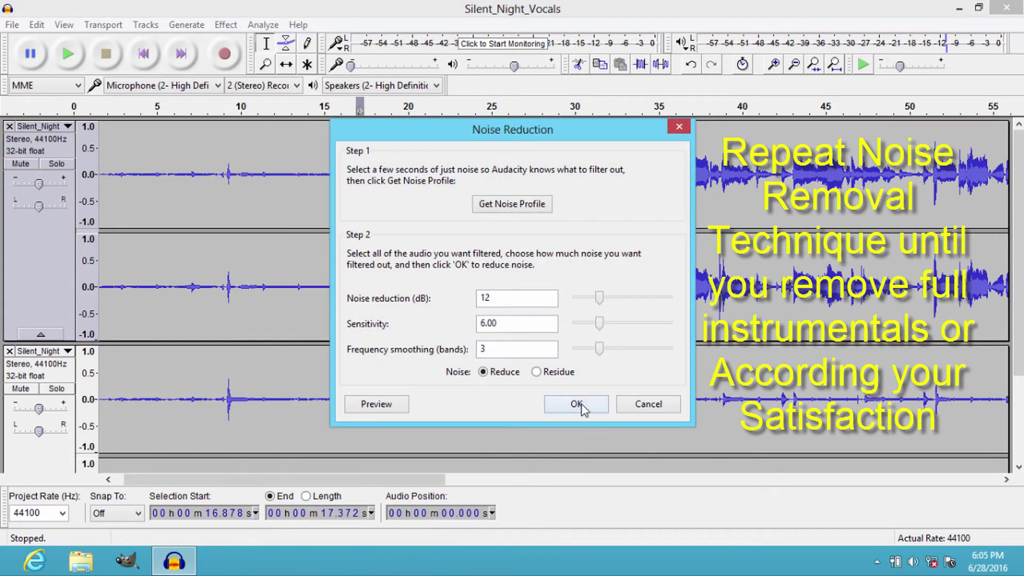
click(577, 404)
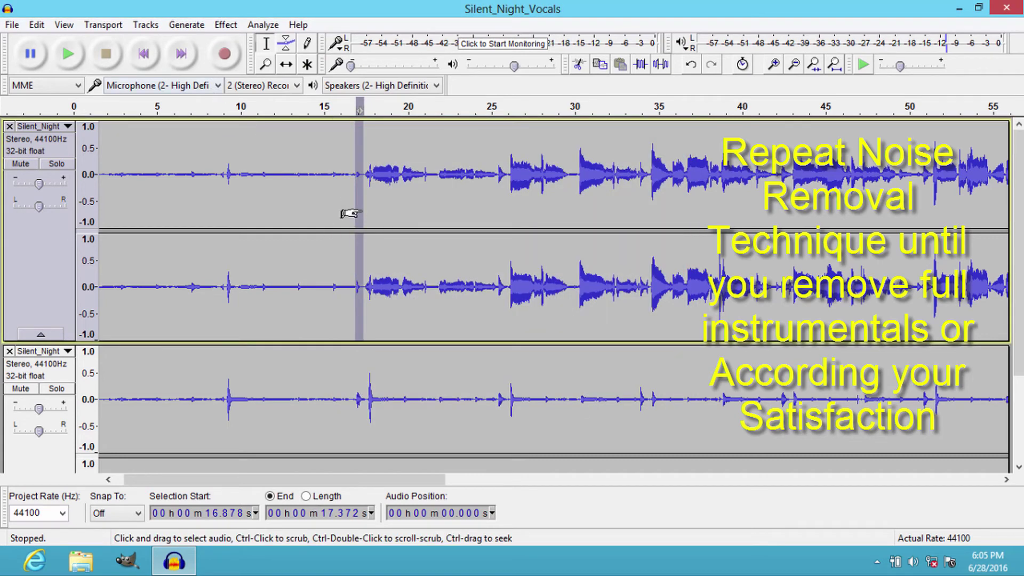
- Listen to the cleaned tracks from about 17.6 seconds to check the vocals, and stop playback
click(370, 178)
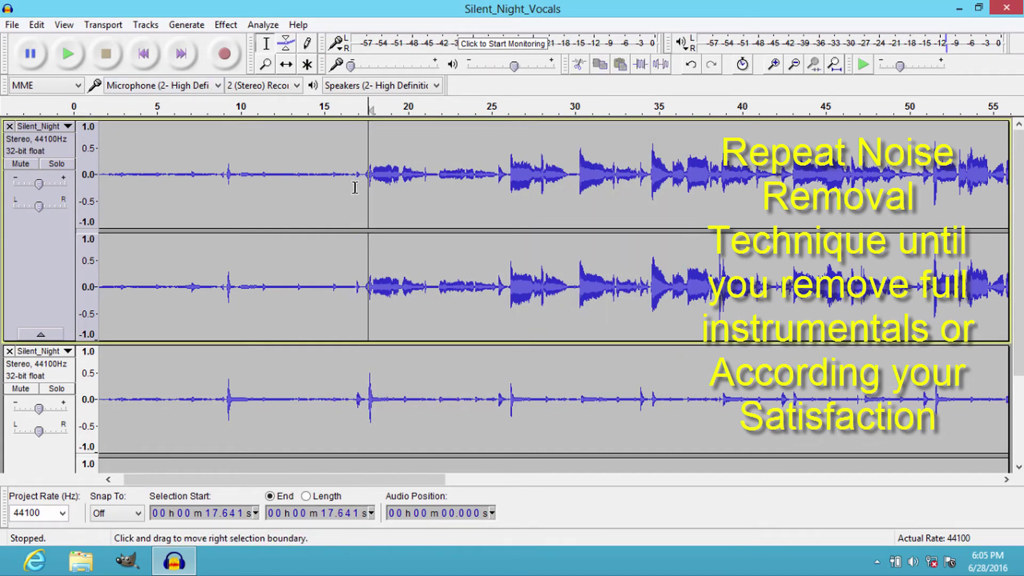
click(75, 52)
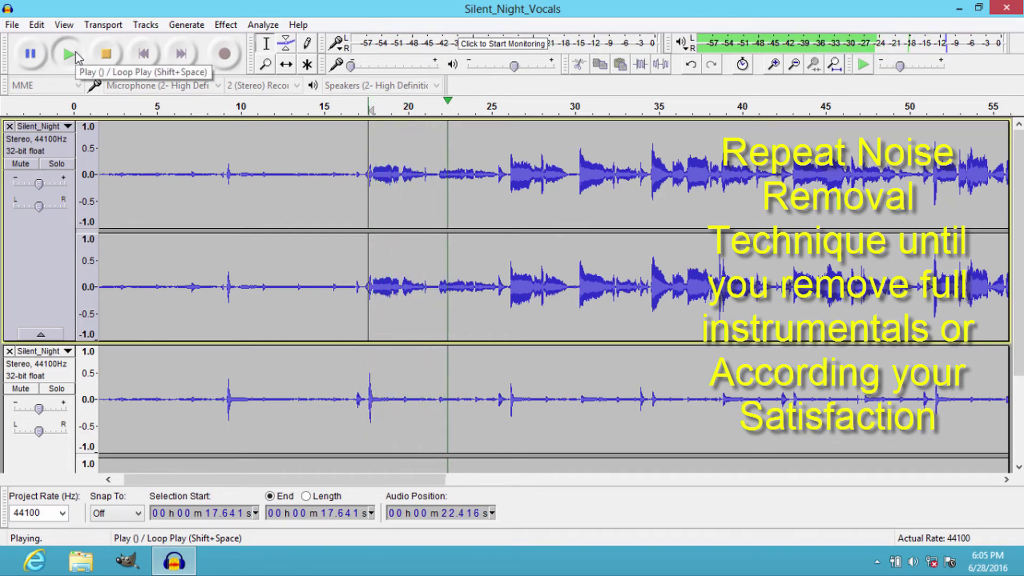
click(113, 60)
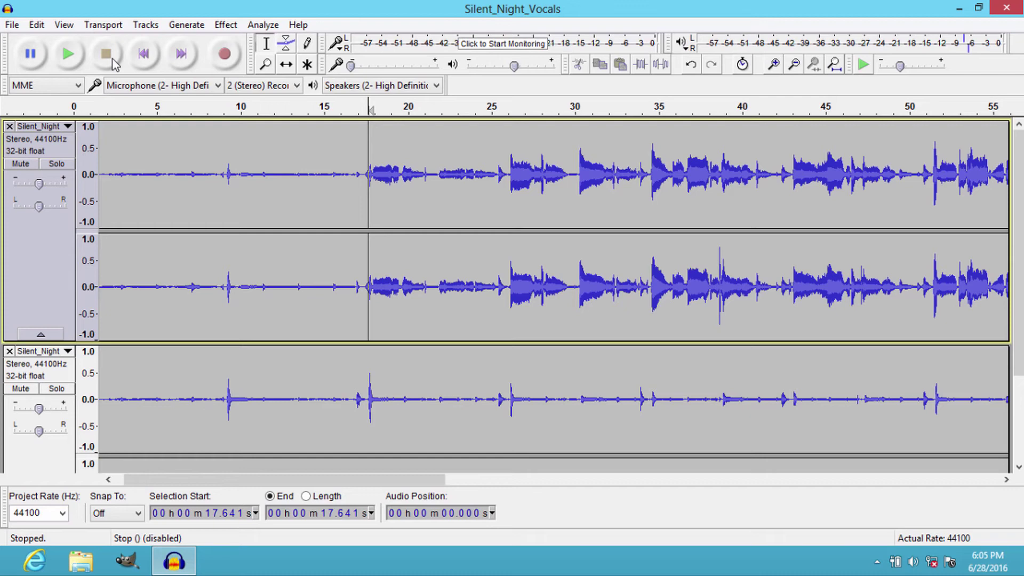
- Export the audio to the Desktop as "f&D vocal extract" in MP2 format, accepting the stereo mixdown and keeping the existing metadata
click(12, 25)
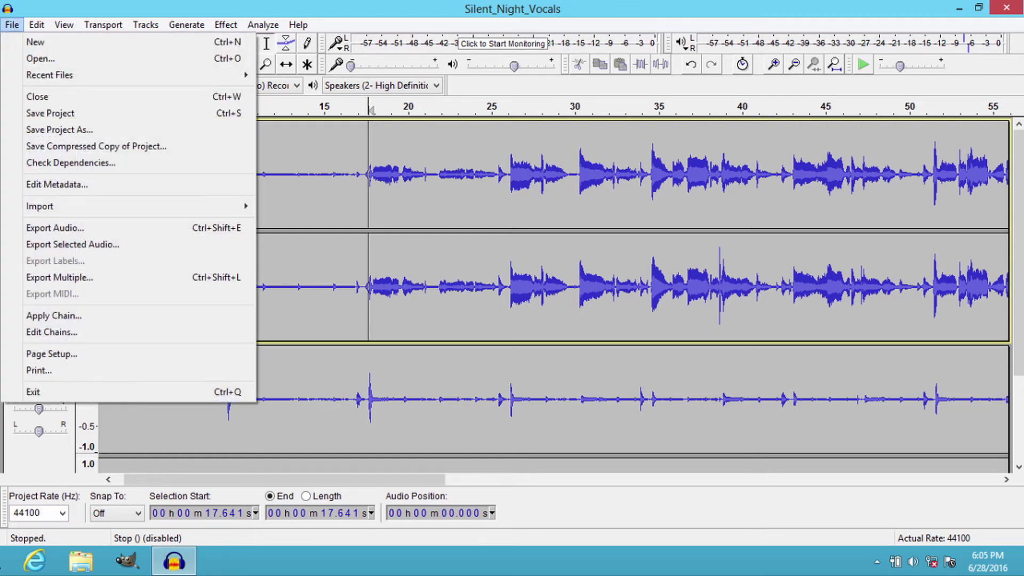
click(43, 229)
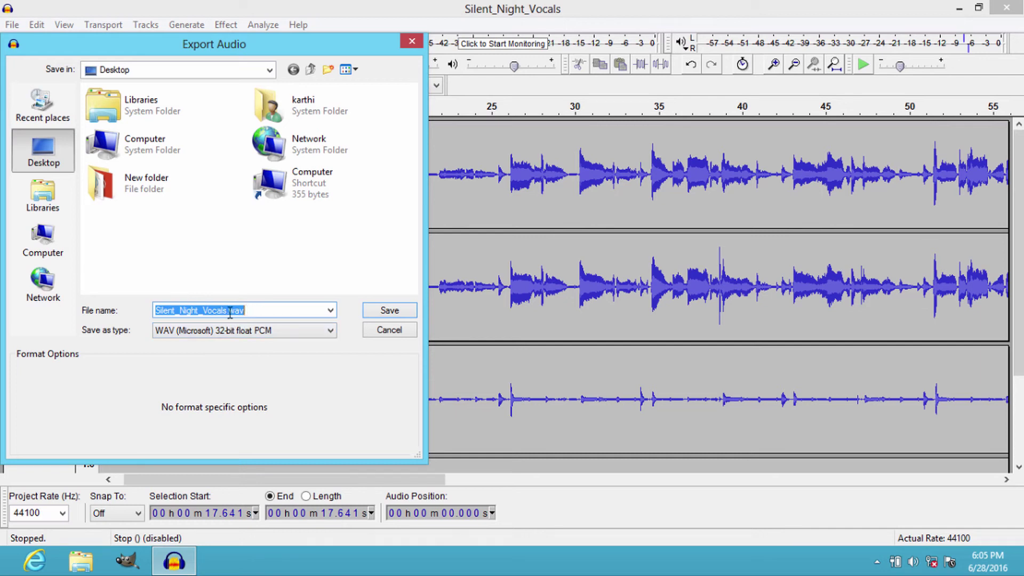
drag(225, 313, 145, 308)
key(BackSpace)
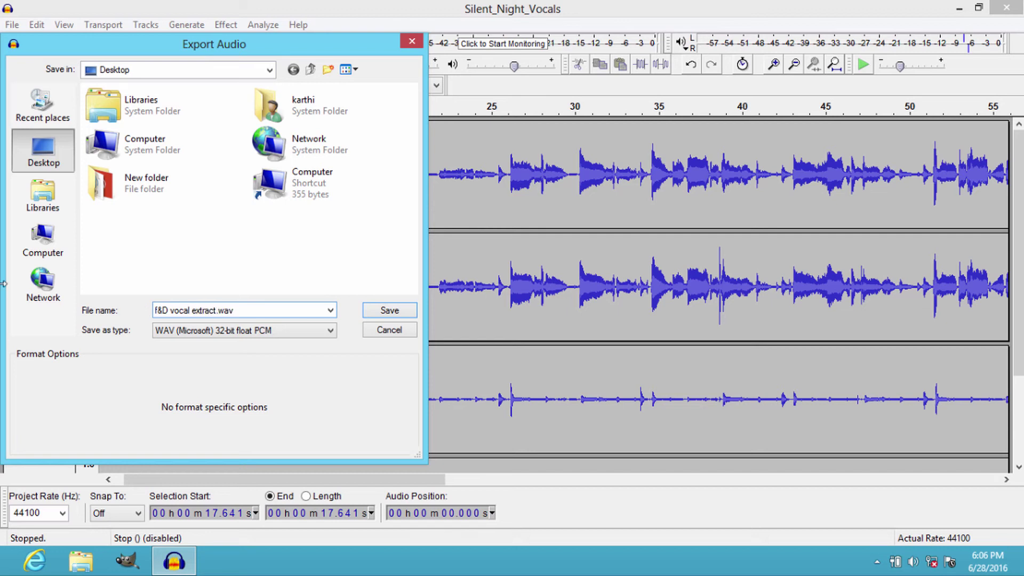
click(240, 331)
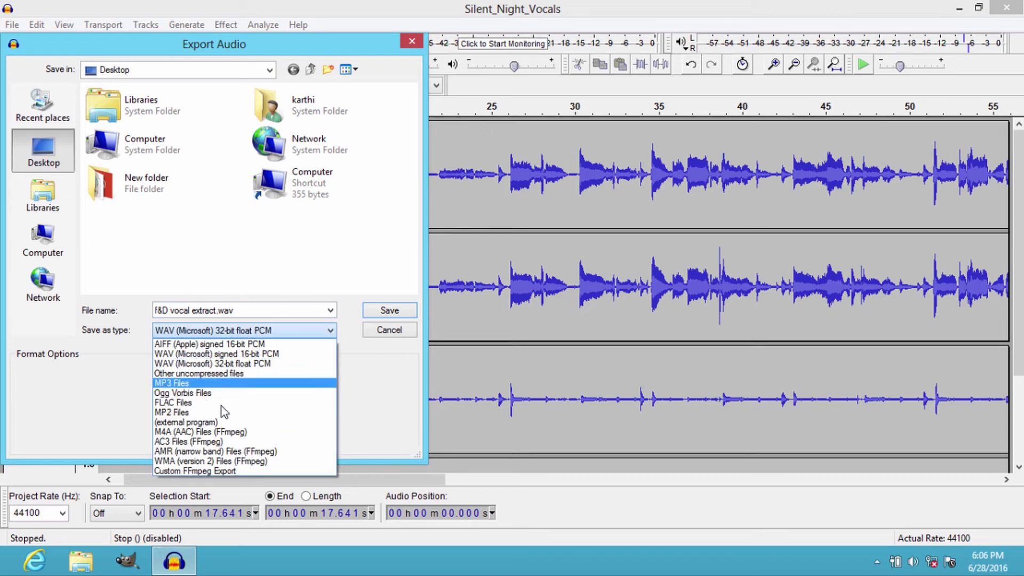
click(224, 410)
click(380, 314)
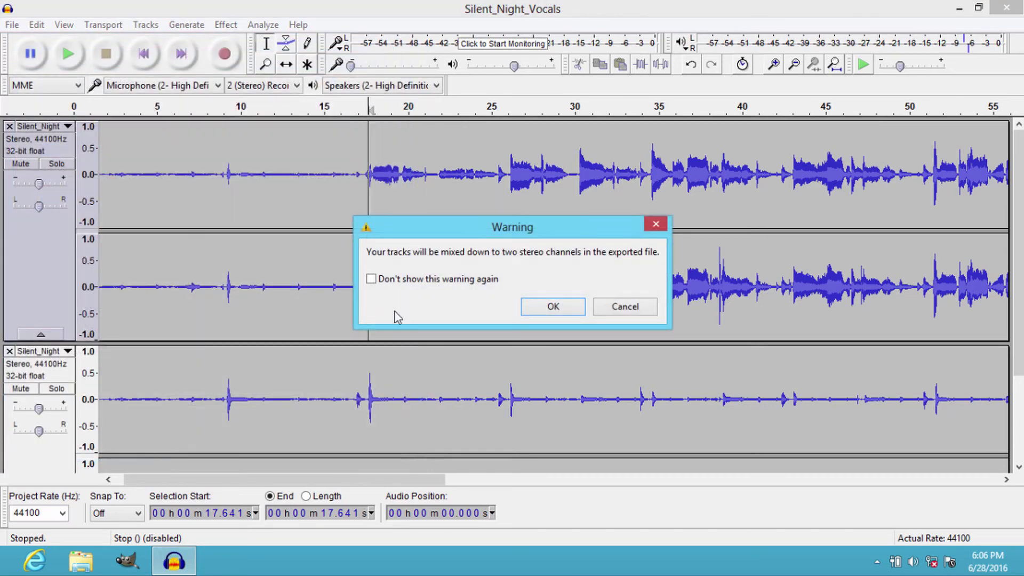
click(549, 306)
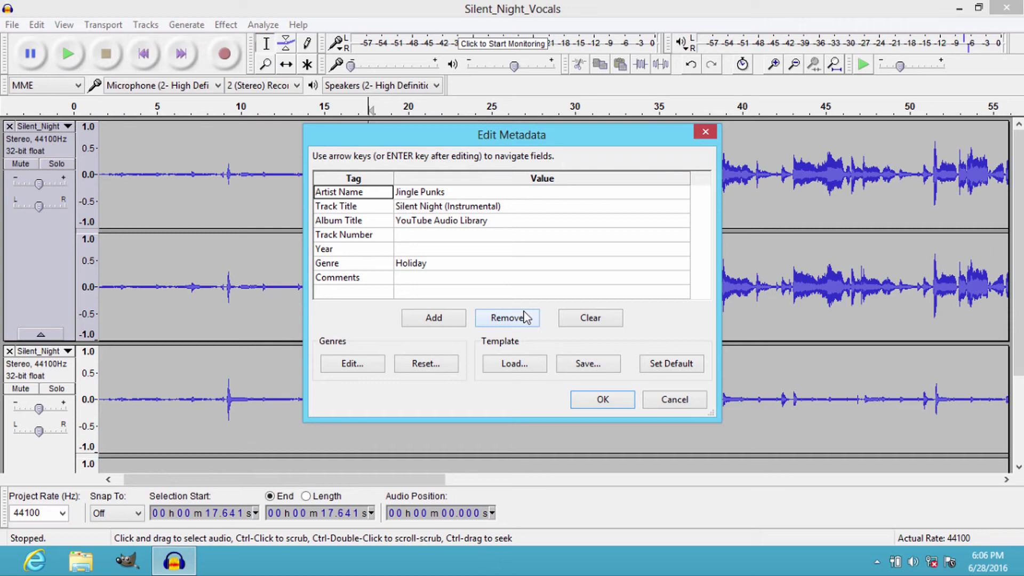
click(601, 399)
- Close the Silent_Night_Vocals project without saving its changes
mouse_move(1013, 12)
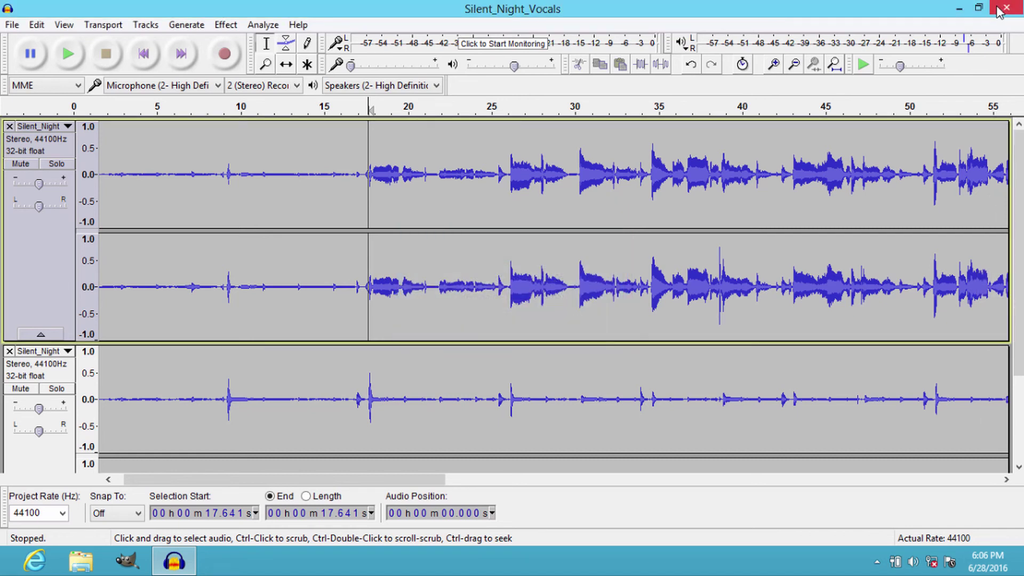
click(1007, 10)
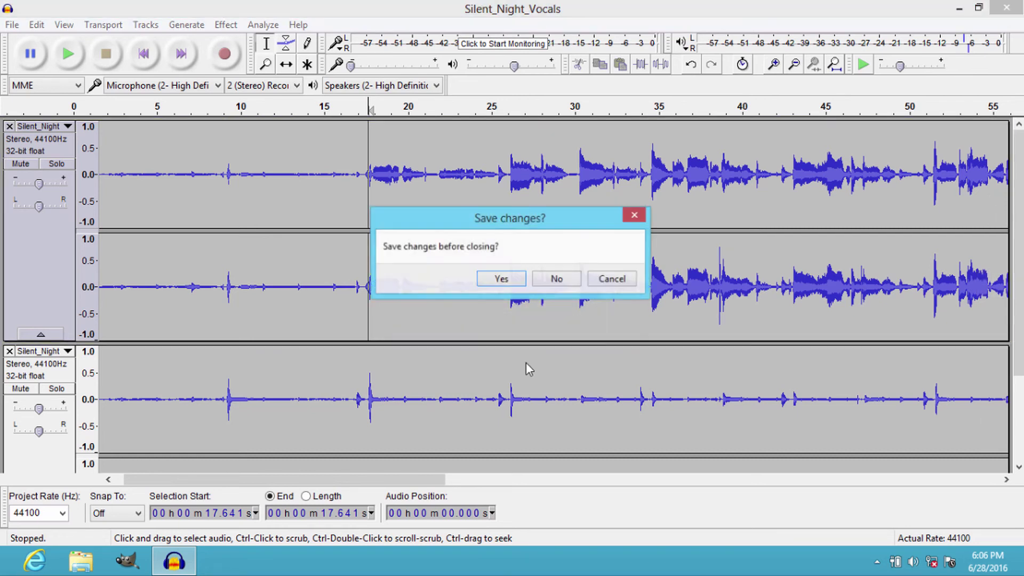
click(575, 277)
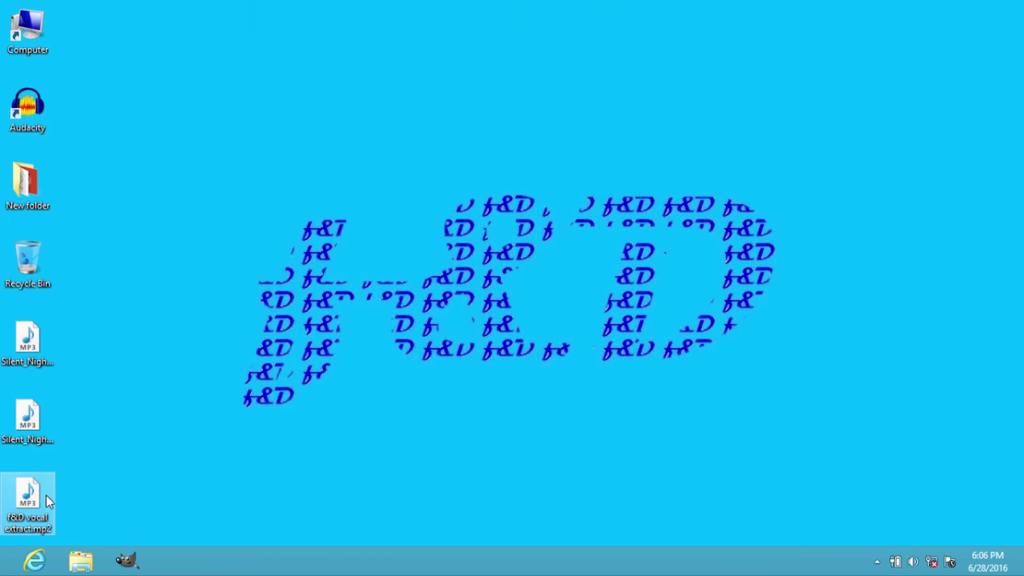
- Play the exported f&D vocal extract.mp2 in the media player, skip ahead to the singing, pause it and close the player
double_click(37, 500)
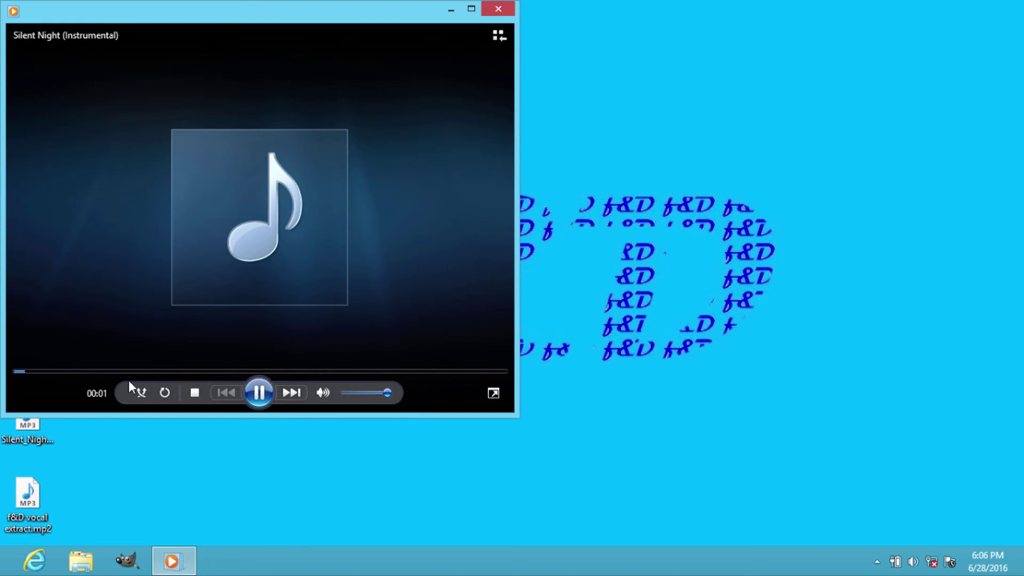
click(91, 372)
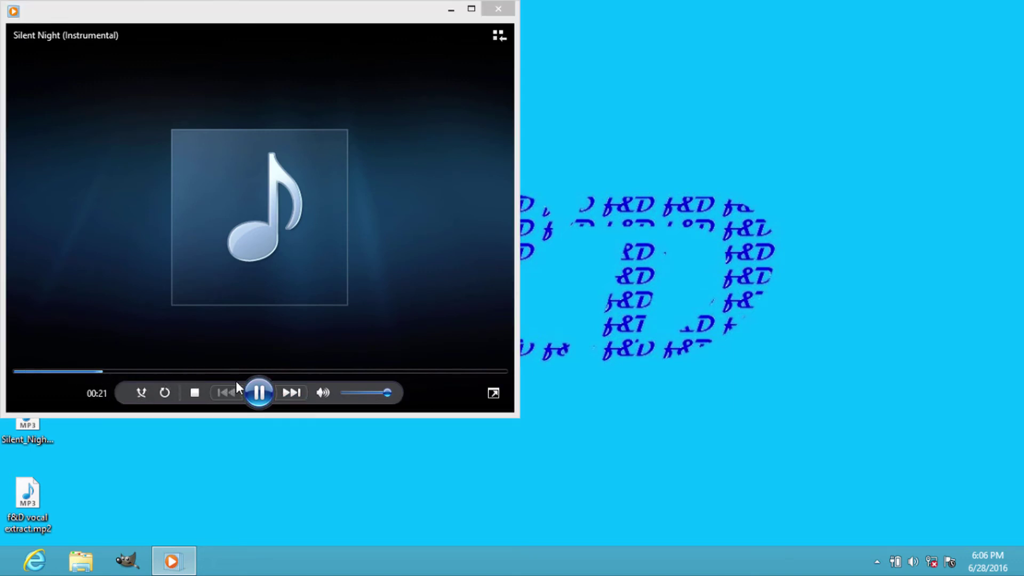
click(264, 397)
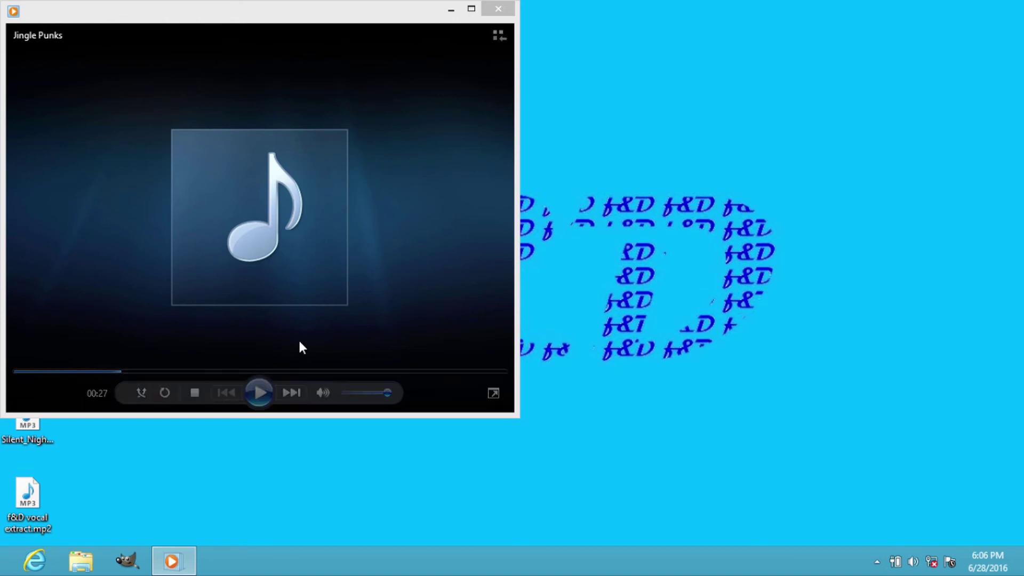
click(496, 16)
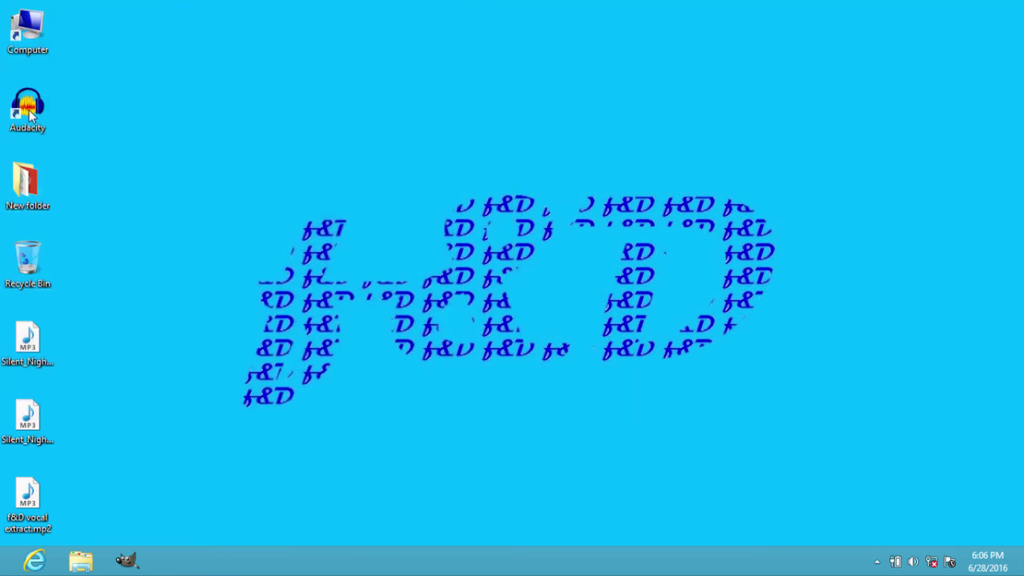
- Start Audacity, dismiss the welcome message, load f&D vocal extract.mp2 from the desktop and maximize the window
double_click(30, 109)
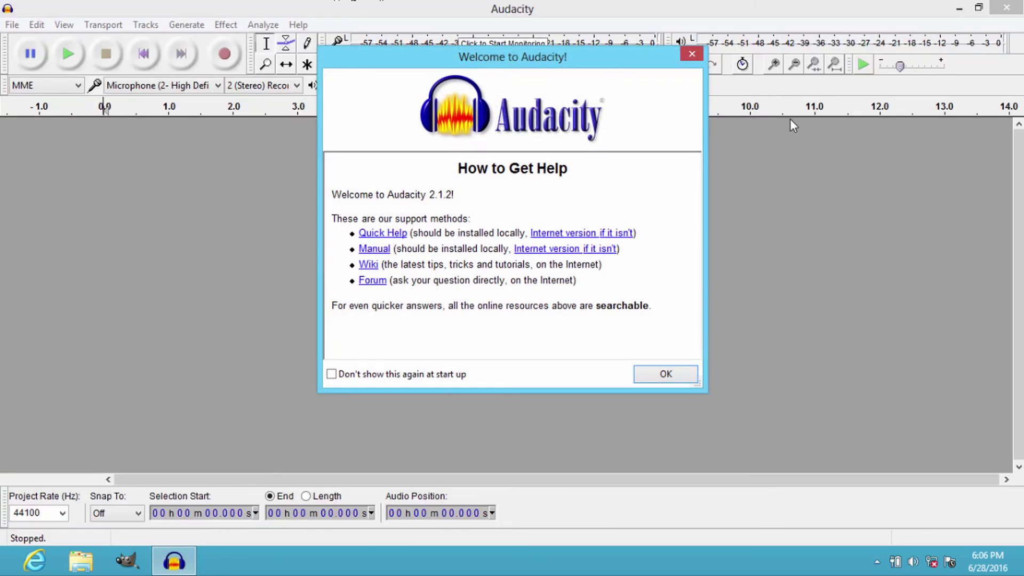
click(693, 56)
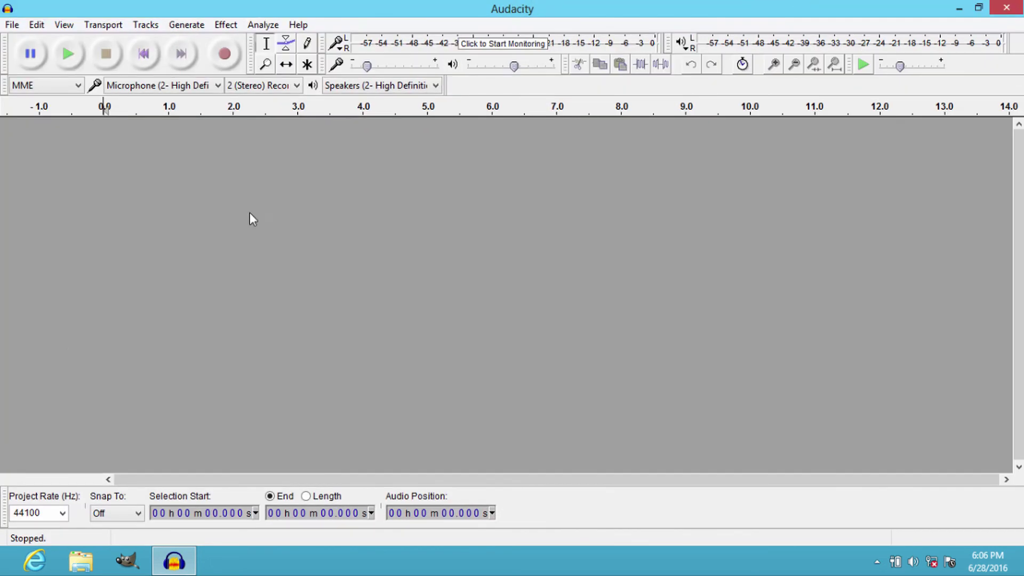
key(super+Down)
drag(27, 494, 374, 294)
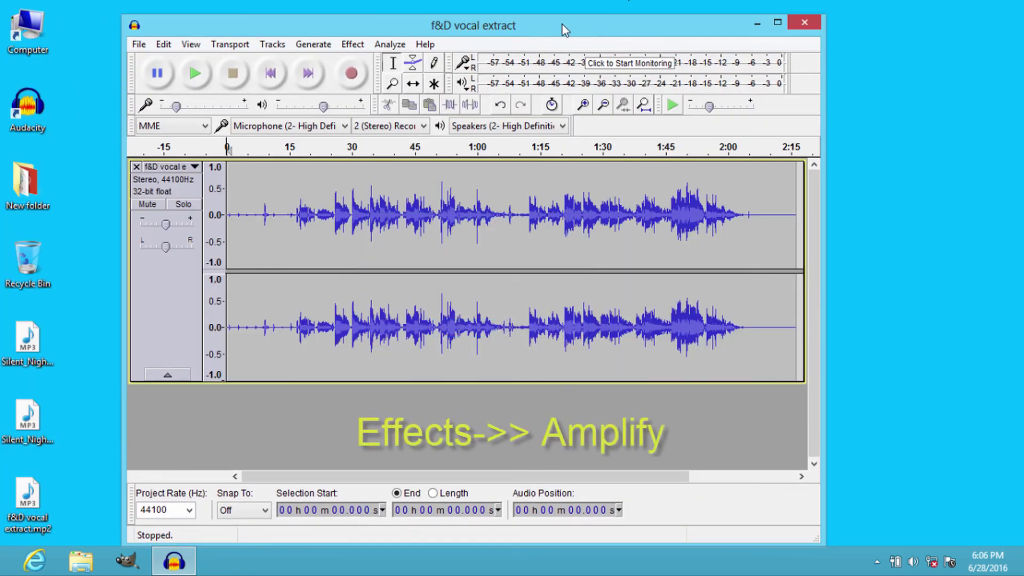
double_click(562, 25)
- Amplify the whole vocal extract track by 5.3 dB with clipping allowed
click(226, 25)
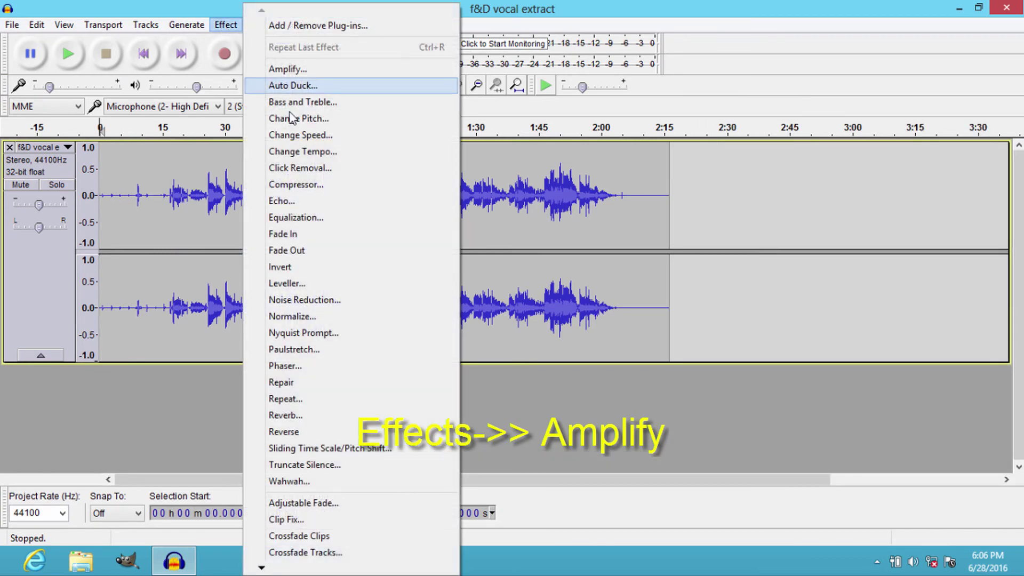
click(288, 69)
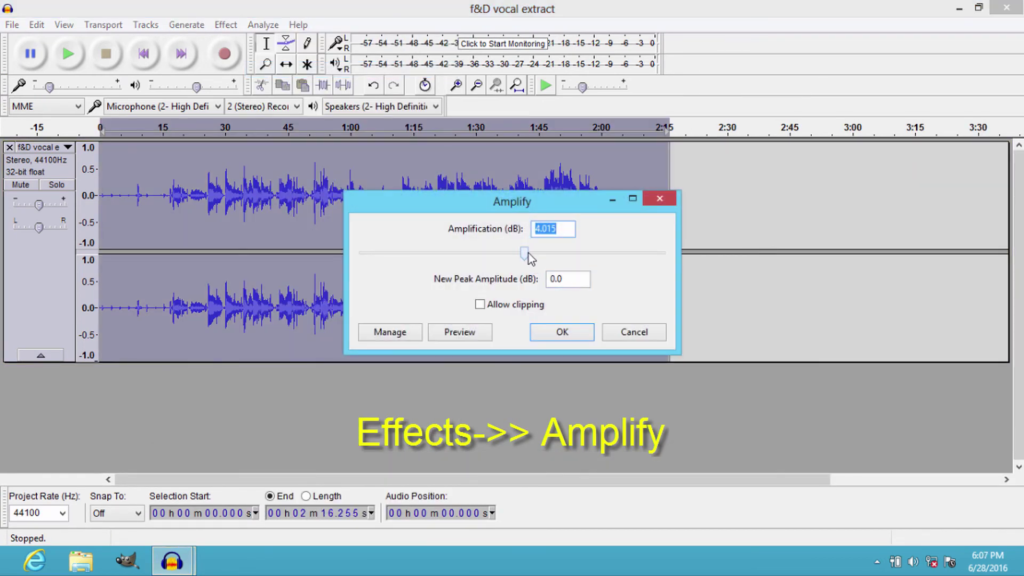
mouse_move(530, 258)
mouse_down()
mouse_move(551, 258)
mouse_move(530, 257)
mouse_up()
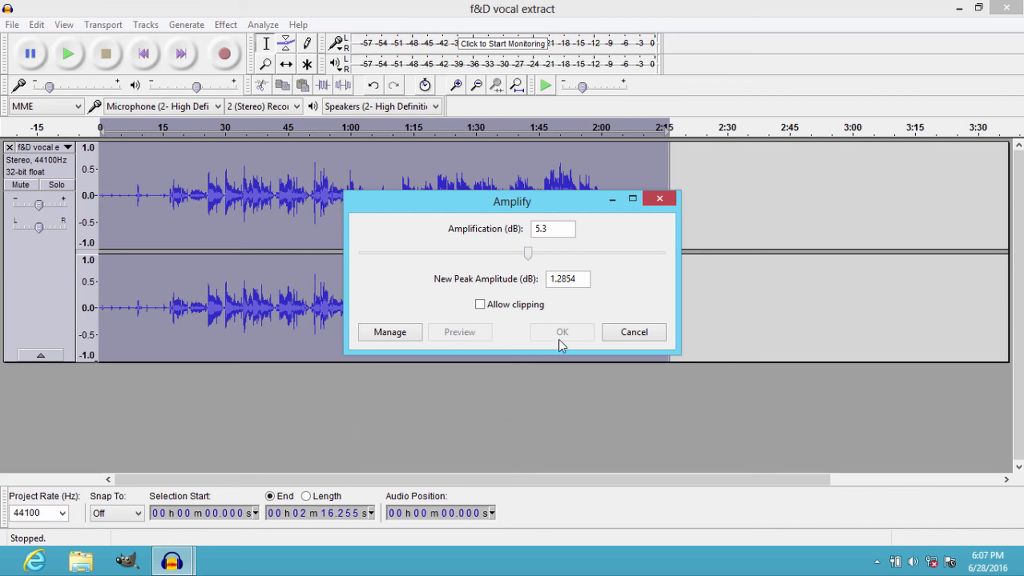
click(480, 305)
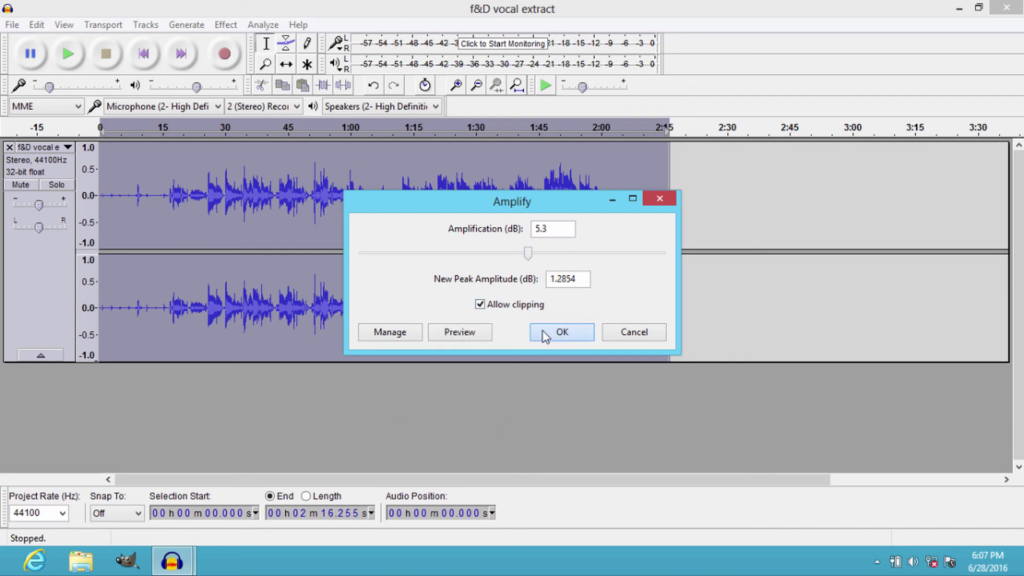
click(543, 332)
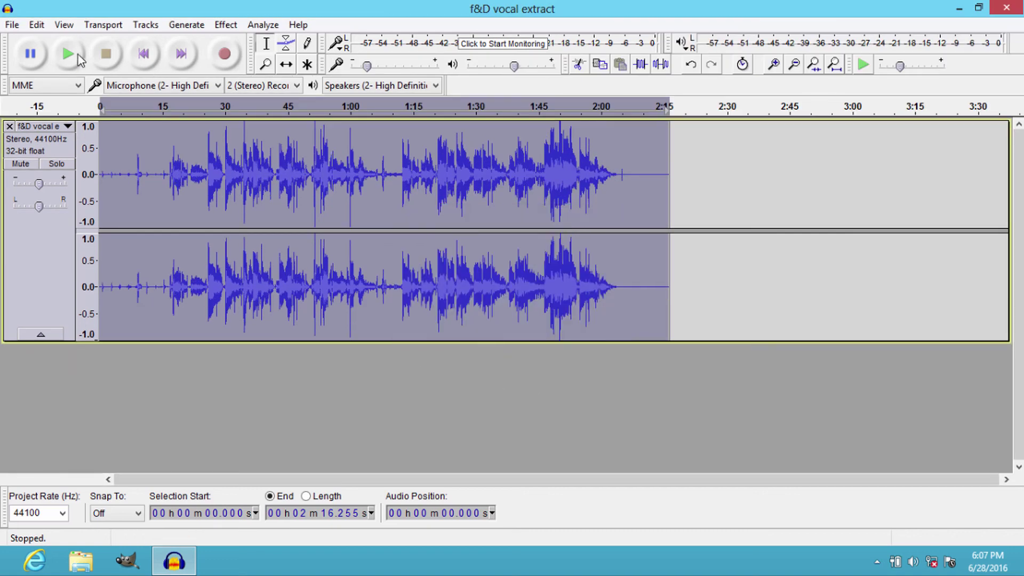
- Listen to the amplified vocal track from about 18.3 seconds, and stop playback
click(77, 55)
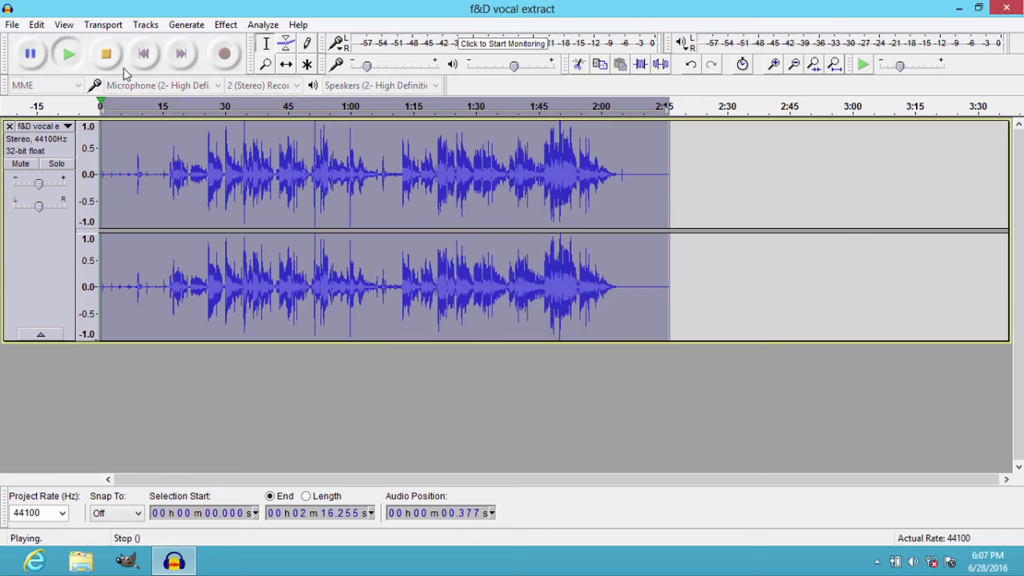
click(171, 110)
click(177, 161)
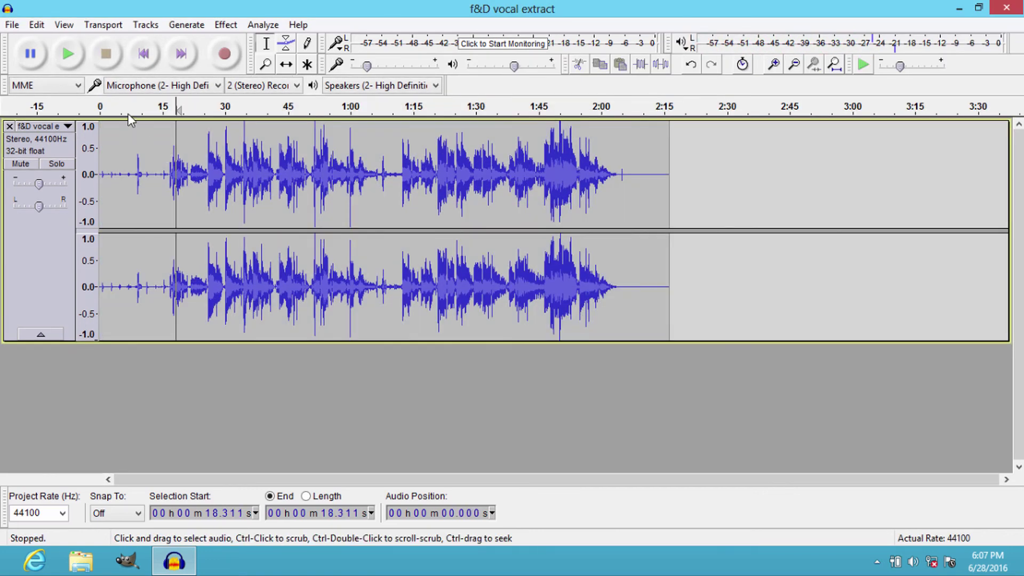
click(69, 54)
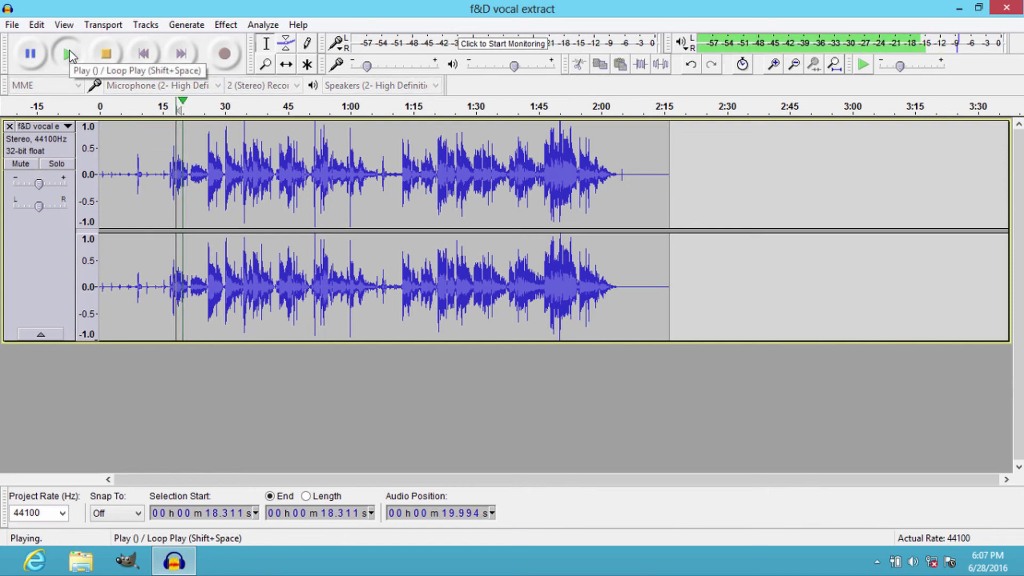
click(103, 56)
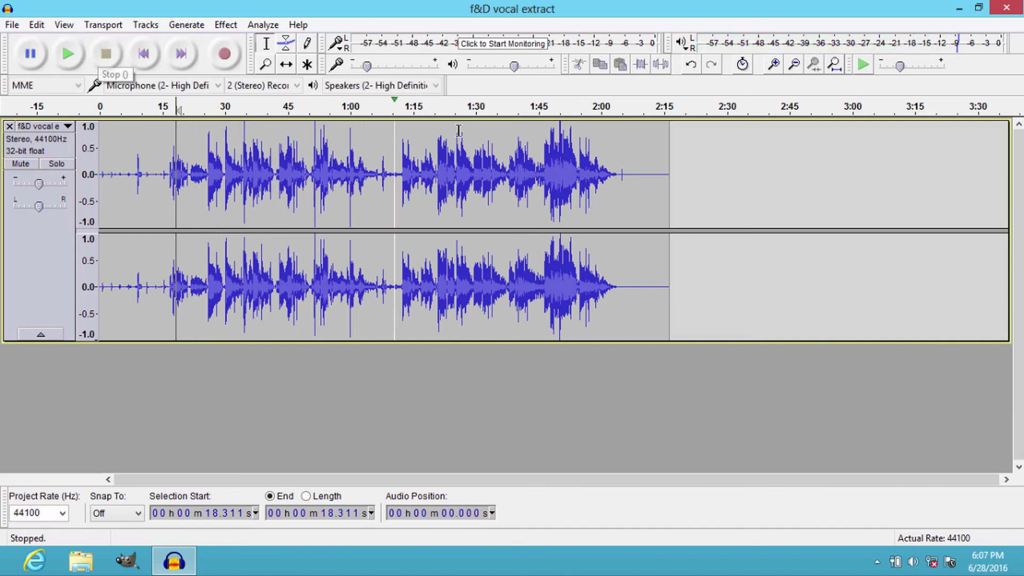